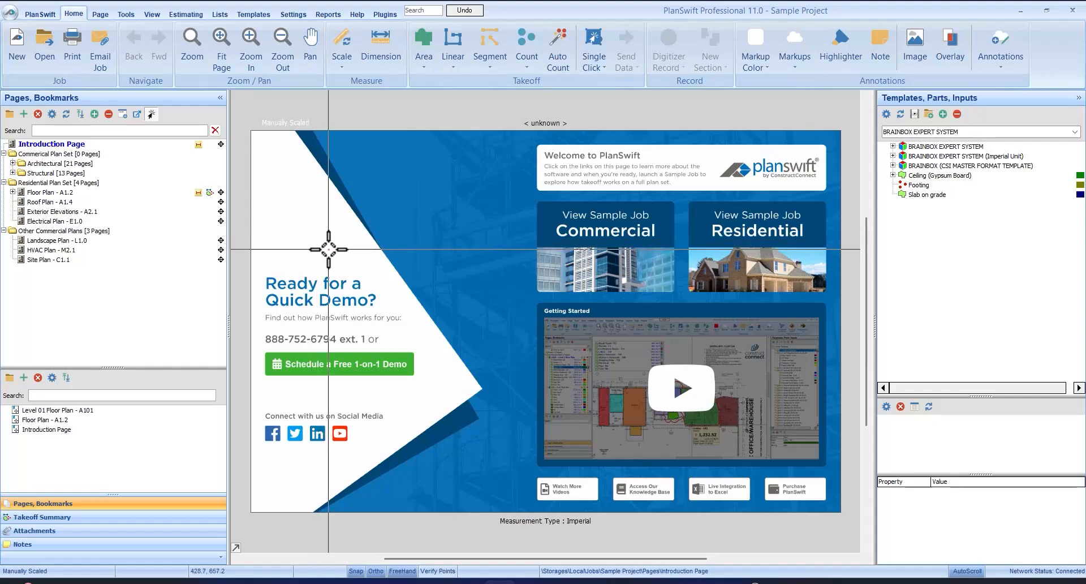
- Start a new job numbered PCTC with the description PROPOSED CBT CENTER, keeping the local location and English measurement type
click(23, 36)
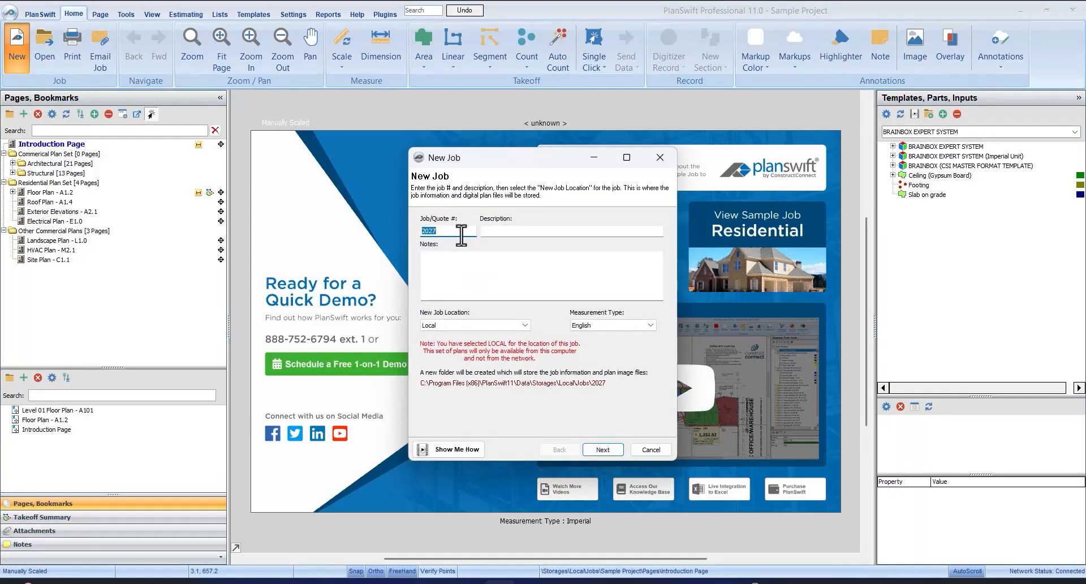
text(PCTC)
click(521, 231)
text(PROPOSED CB)
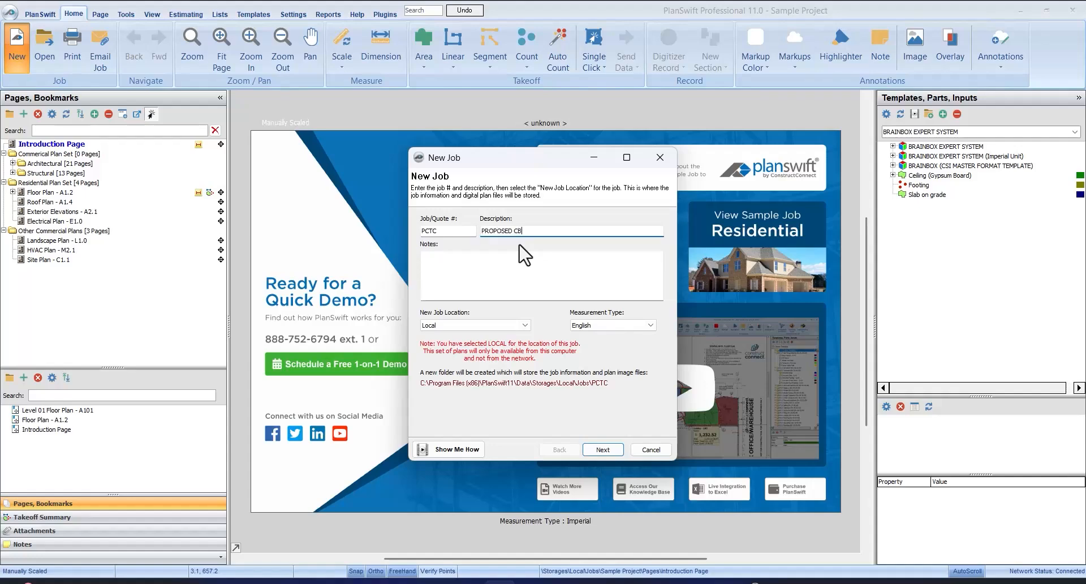
text(T CENTER)
click(604, 447)
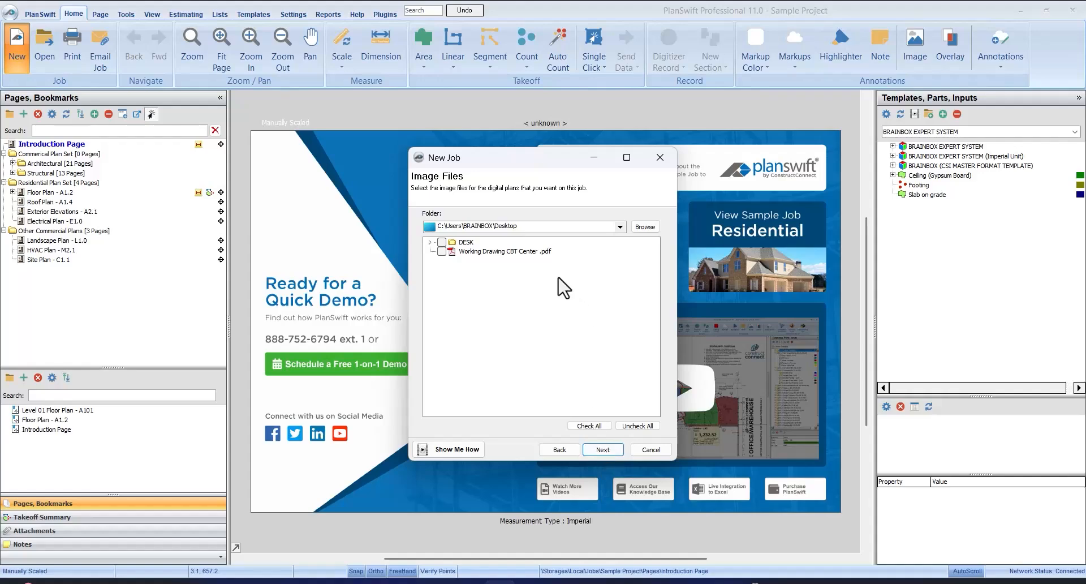
- Include Working Drawing CBT Center.pdf as the job's plan file and set its TIF conversion format to 256 Color
click(442, 252)
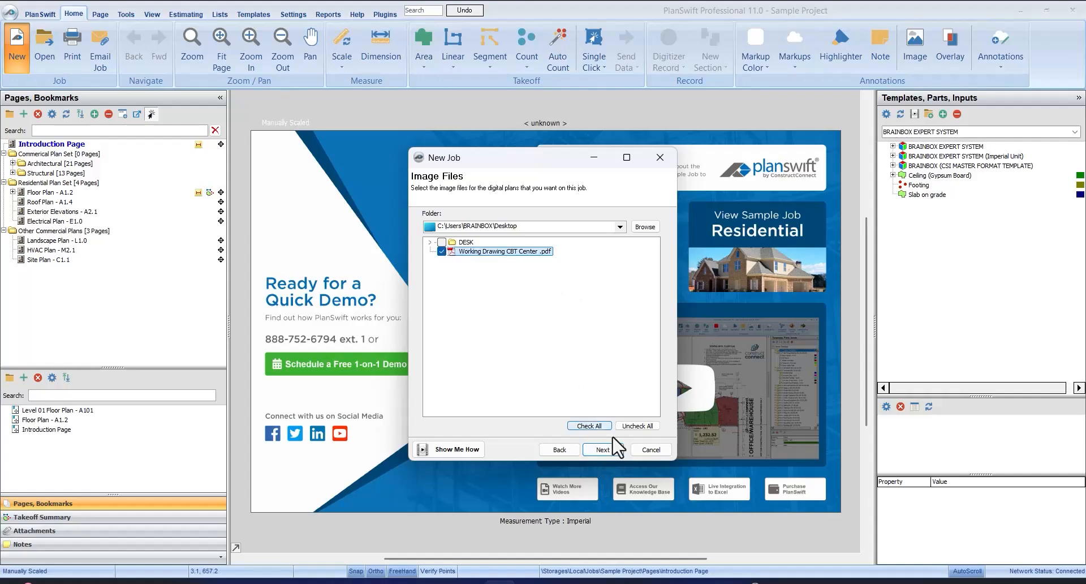
click(603, 450)
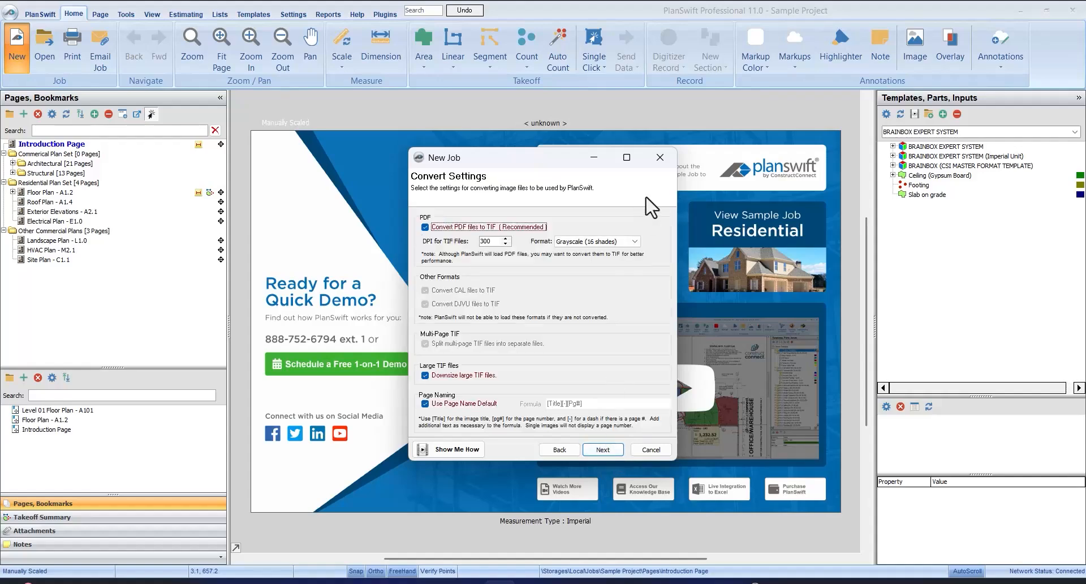
click(634, 241)
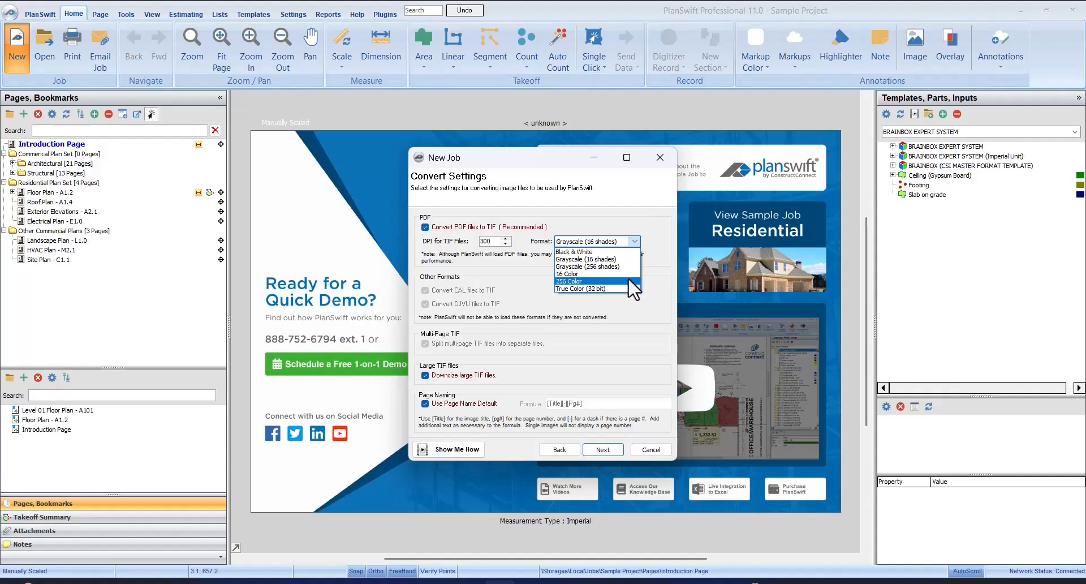
click(629, 280)
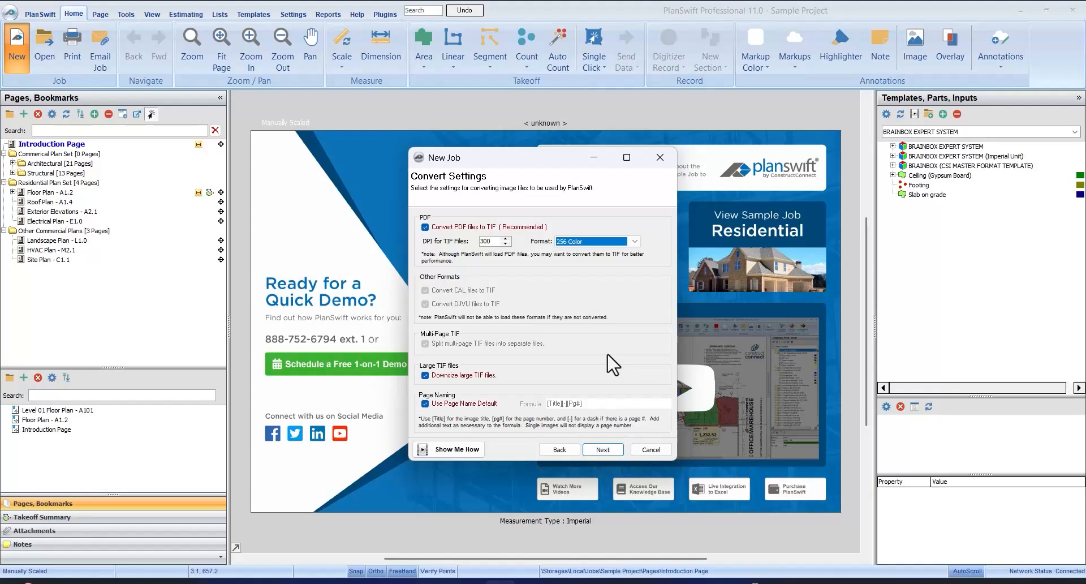
click(634, 242)
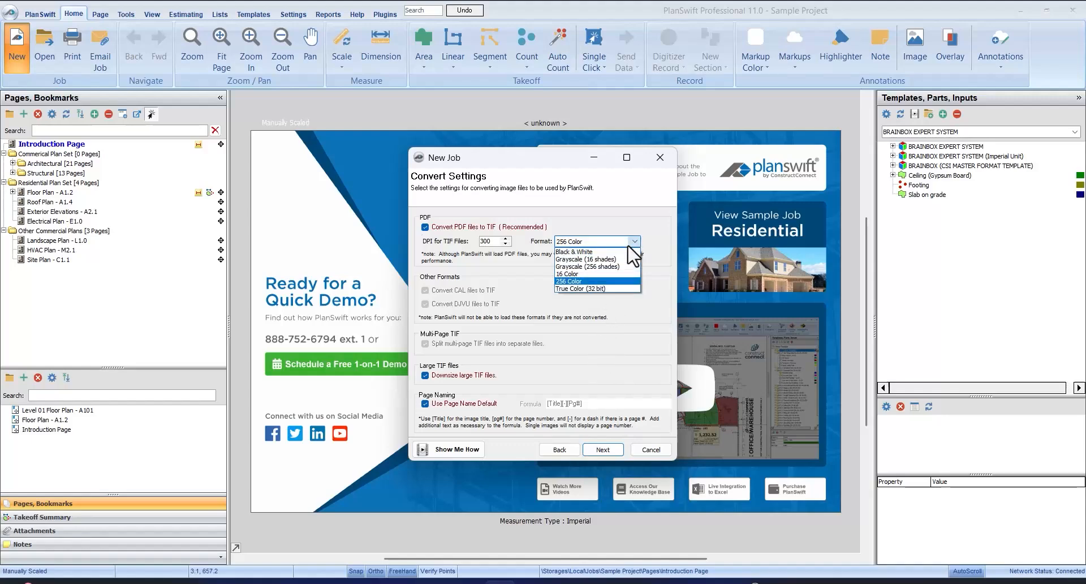
click(630, 281)
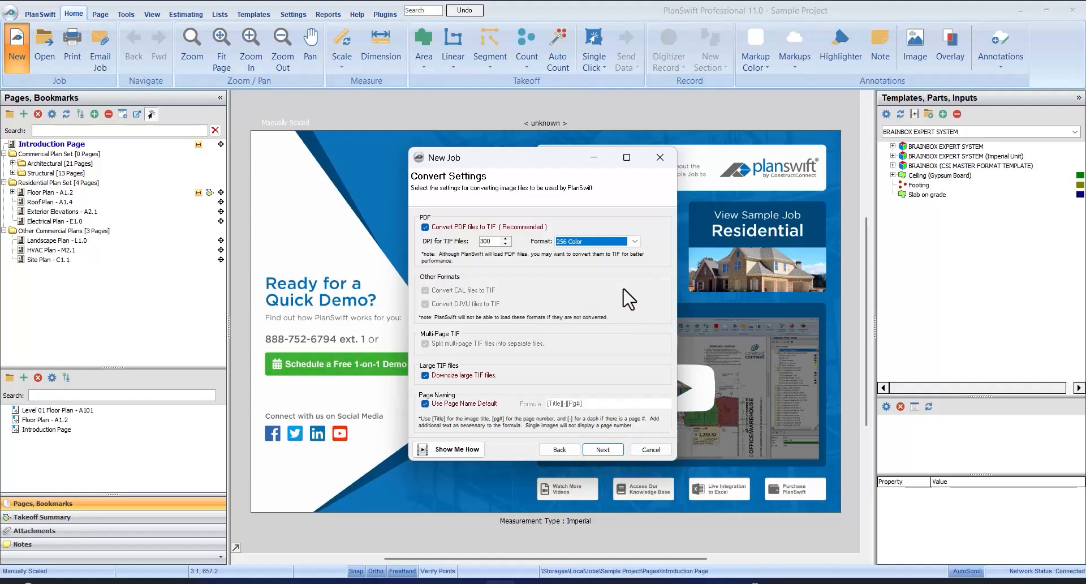
- Finish creating the job and open its second page, the site plan
click(604, 449)
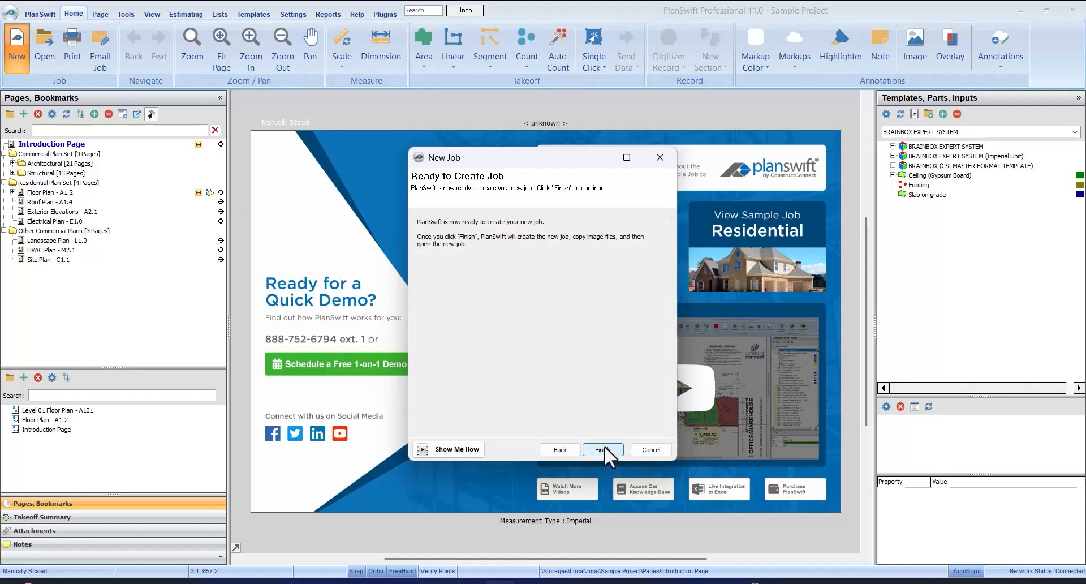
click(603, 449)
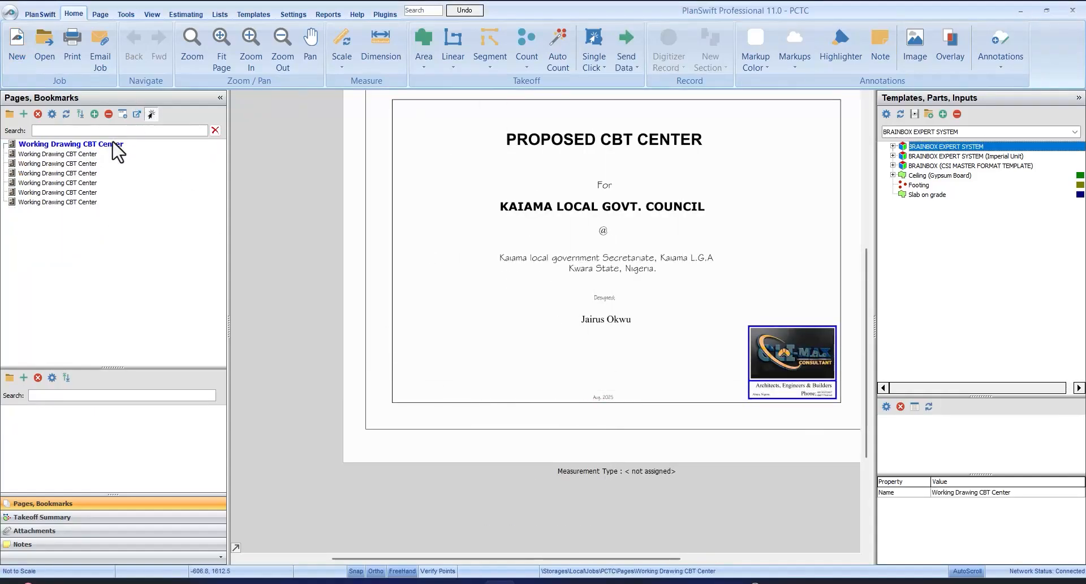
click(111, 154)
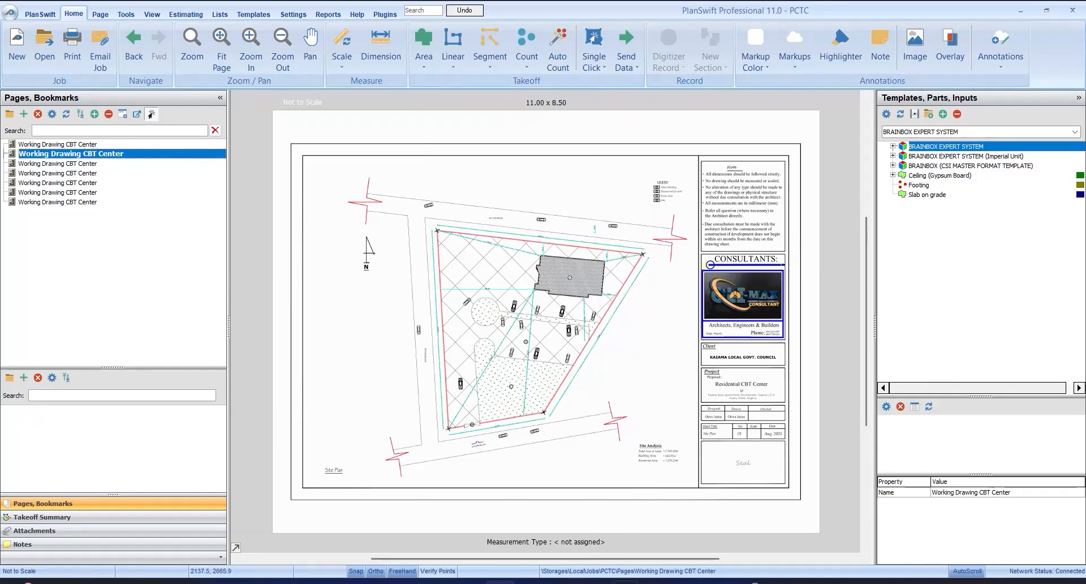
- Switch to iTWO costX and start a new building named PROPSED CBT CENTER with the building code PCBT
mouse_move(625, 582)
click(625, 498)
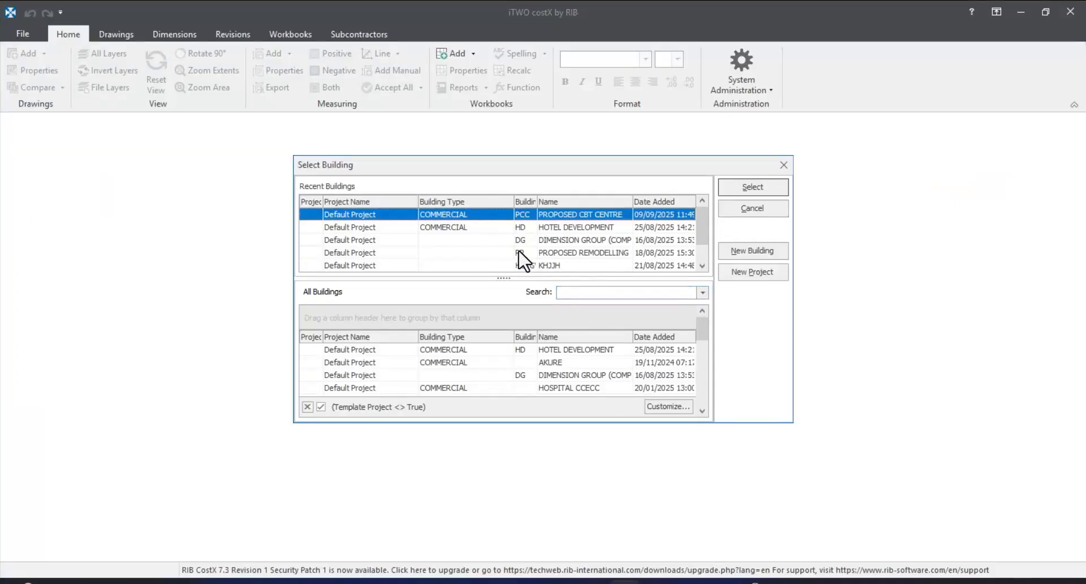
click(751, 250)
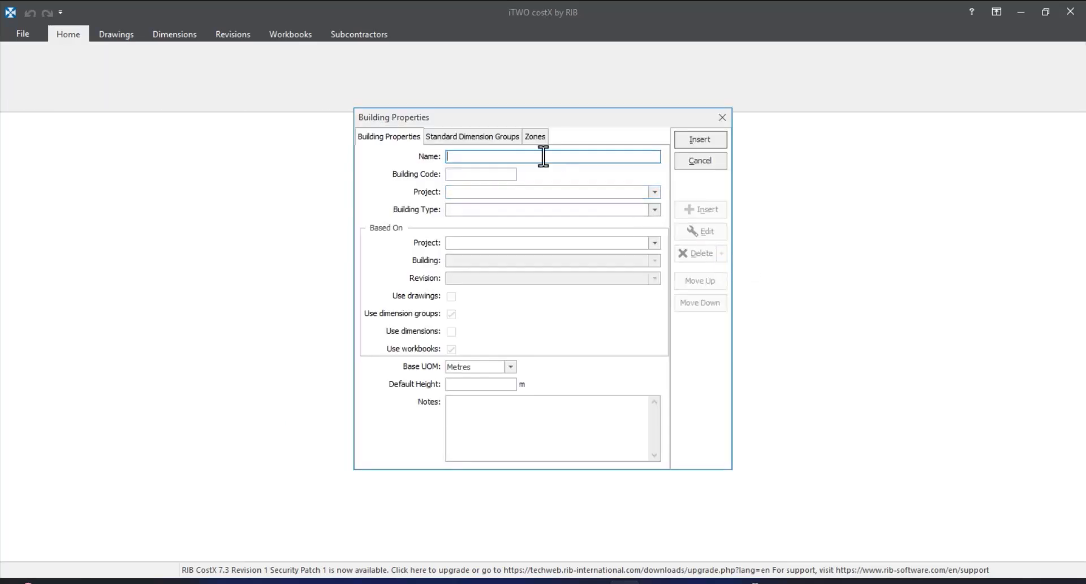
text(PROPSE)
text(D CBT )
text(BR)
key(BackSpace)
key(BackSpace)
key(BackSpace)
text(T)
key(BackSpace)
text(CENTER)
click(509, 174)
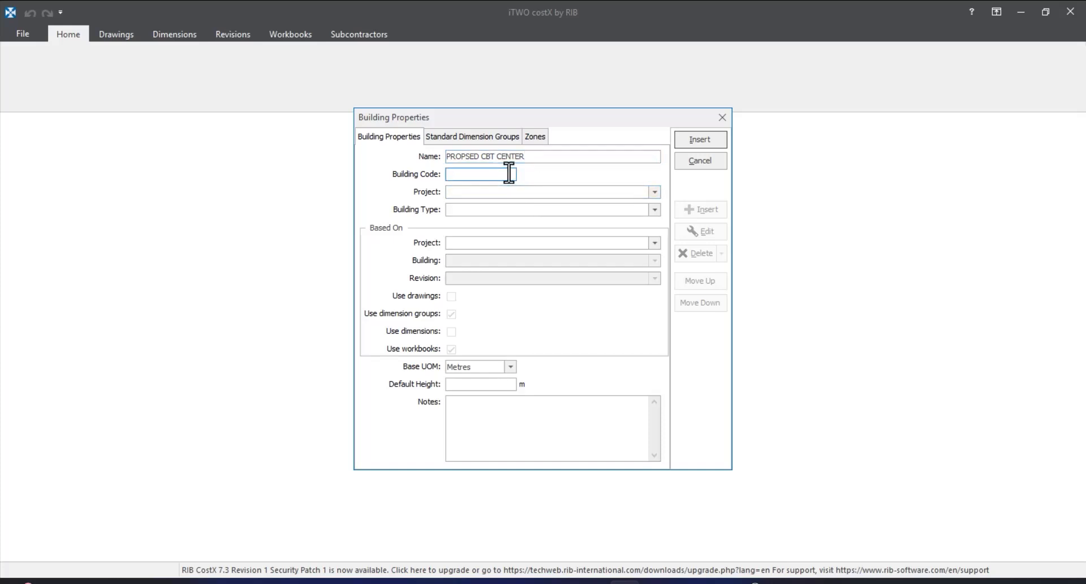
text(PCBT)
- Assign the new building to Default Project and set its building type to COMMERCIAL
click(634, 192)
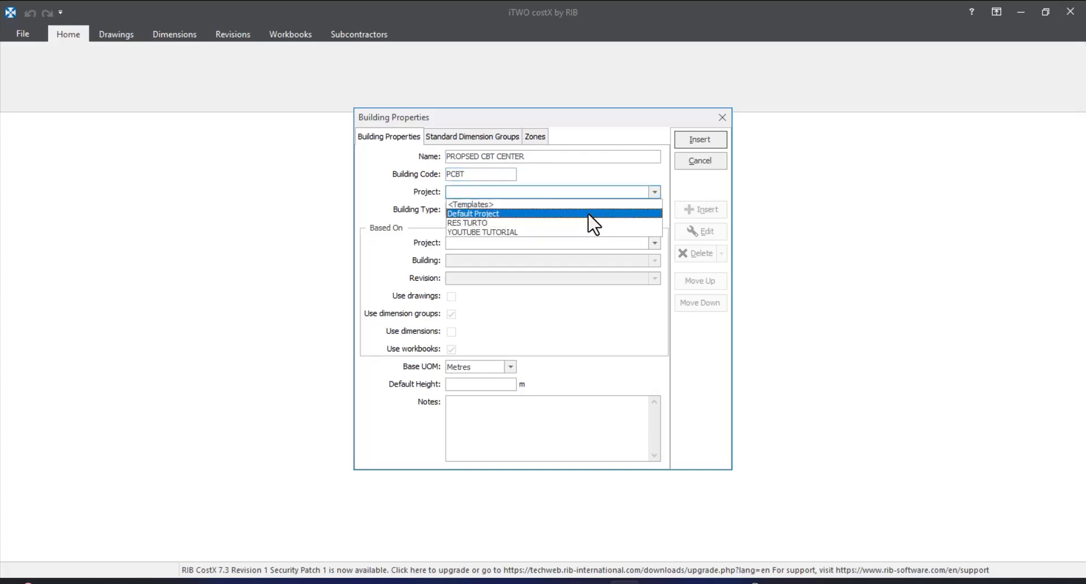
click(588, 214)
click(655, 210)
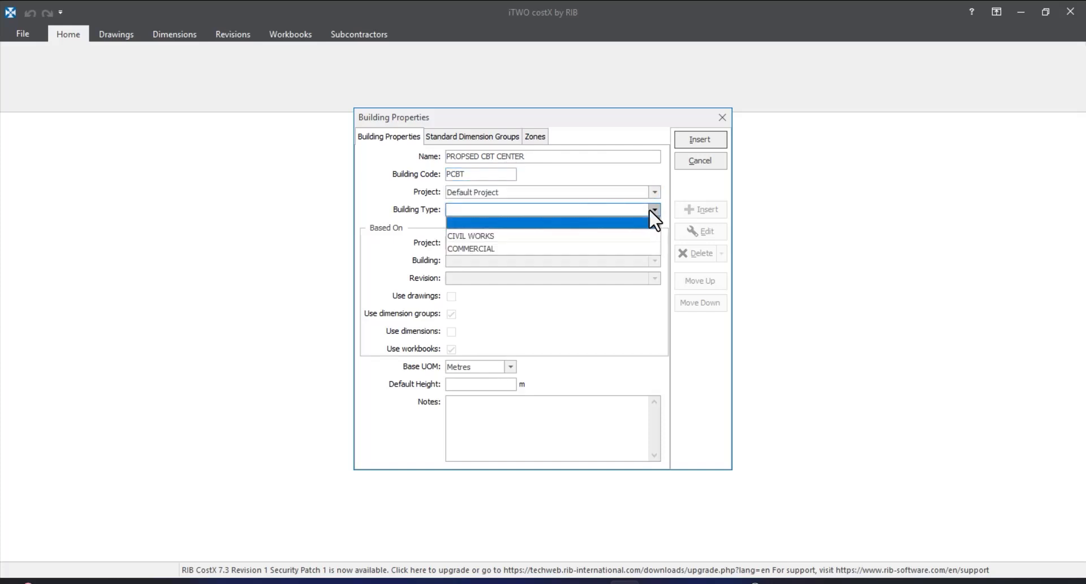
click(622, 249)
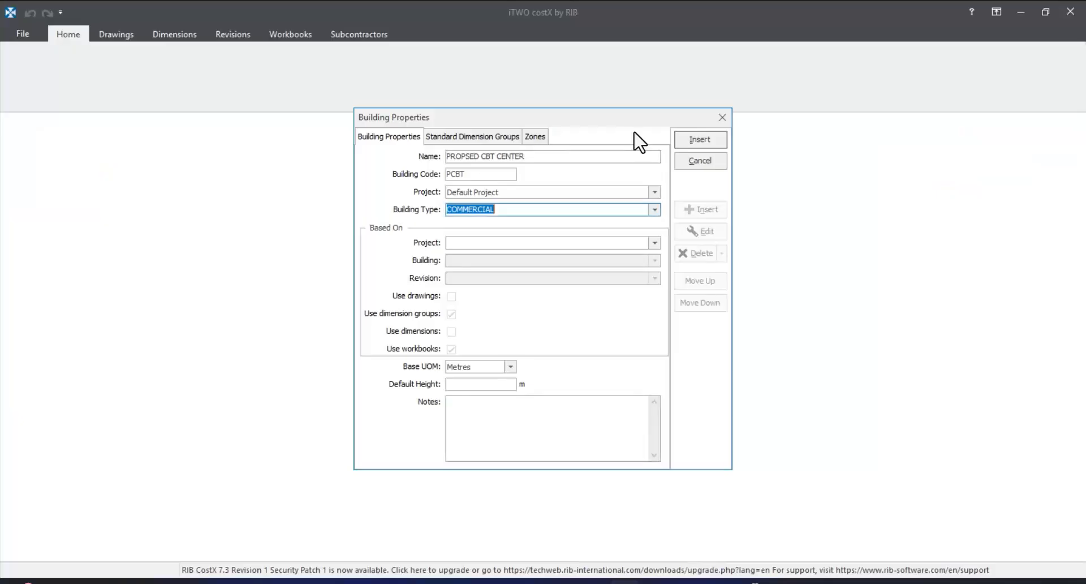
- View the building's standard dimension groups and compare them with the template sets available in PlanSwift
click(486, 137)
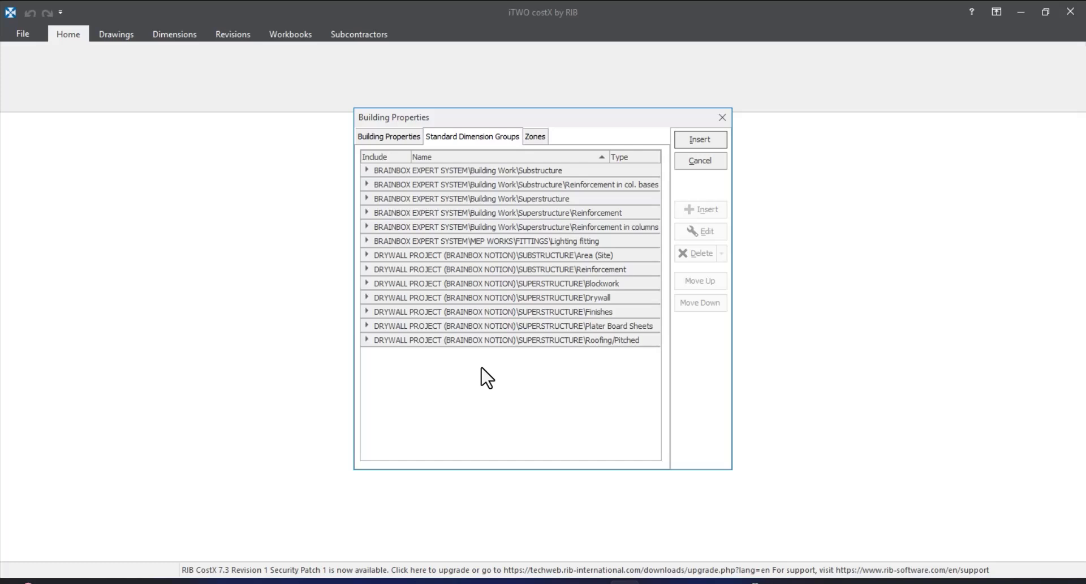
key(alt+Tab)
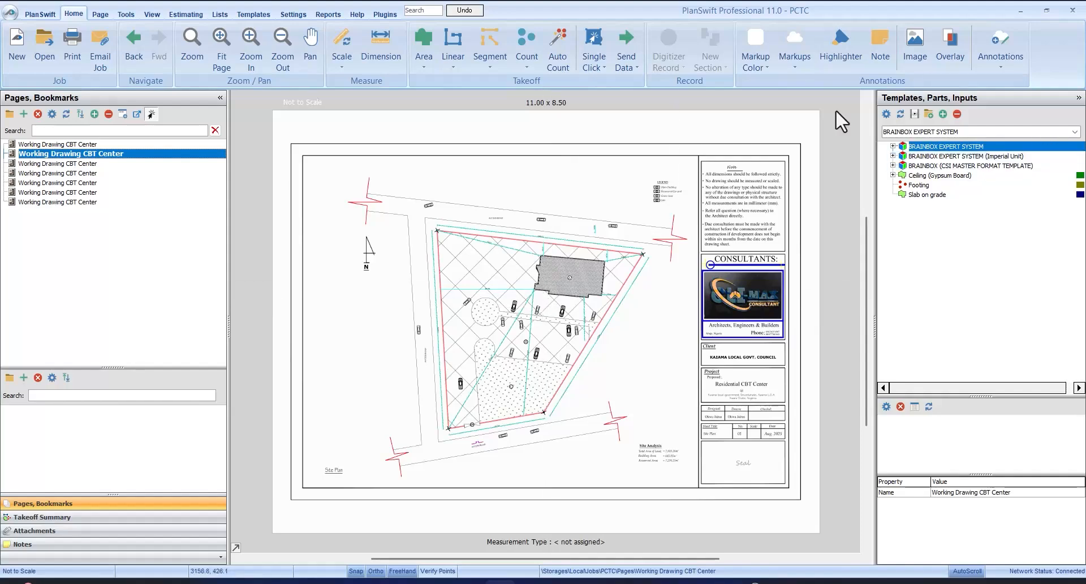
click(1074, 134)
click(1074, 134)
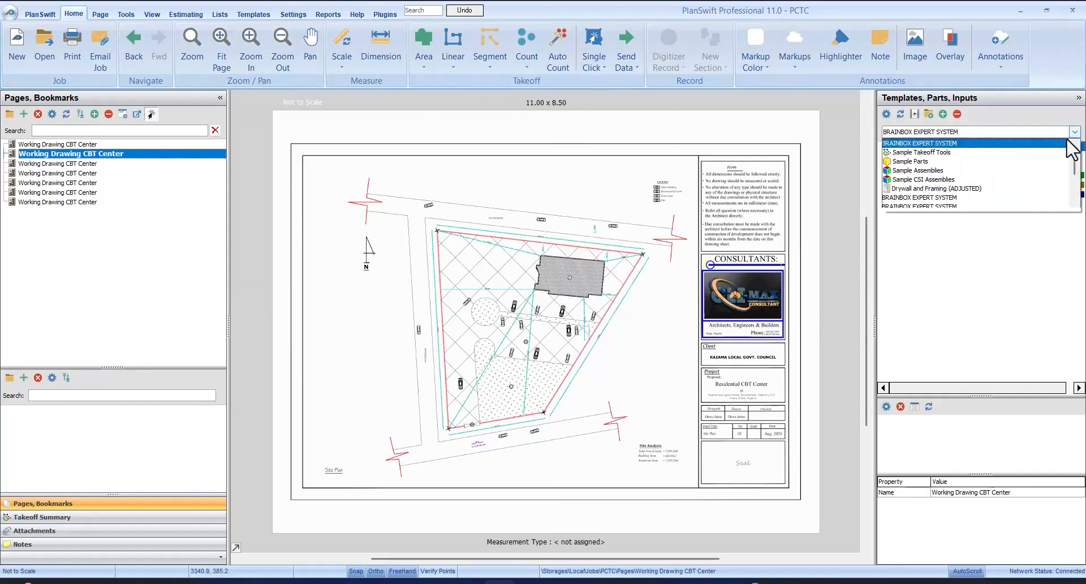
click(994, 249)
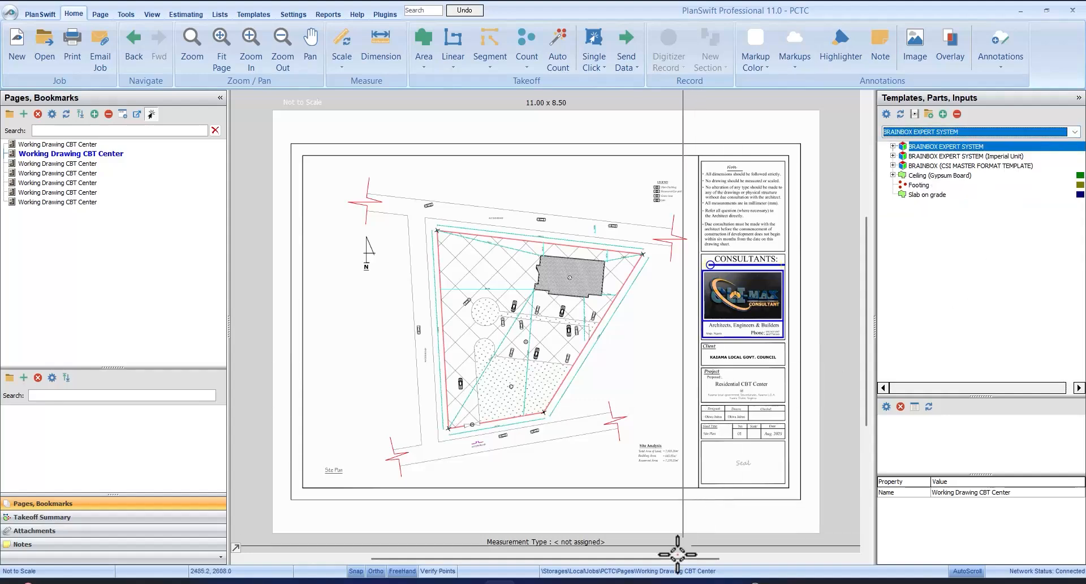
- Return to iTWO costX, include all standard dimension groups, and insert the new building
click(627, 582)
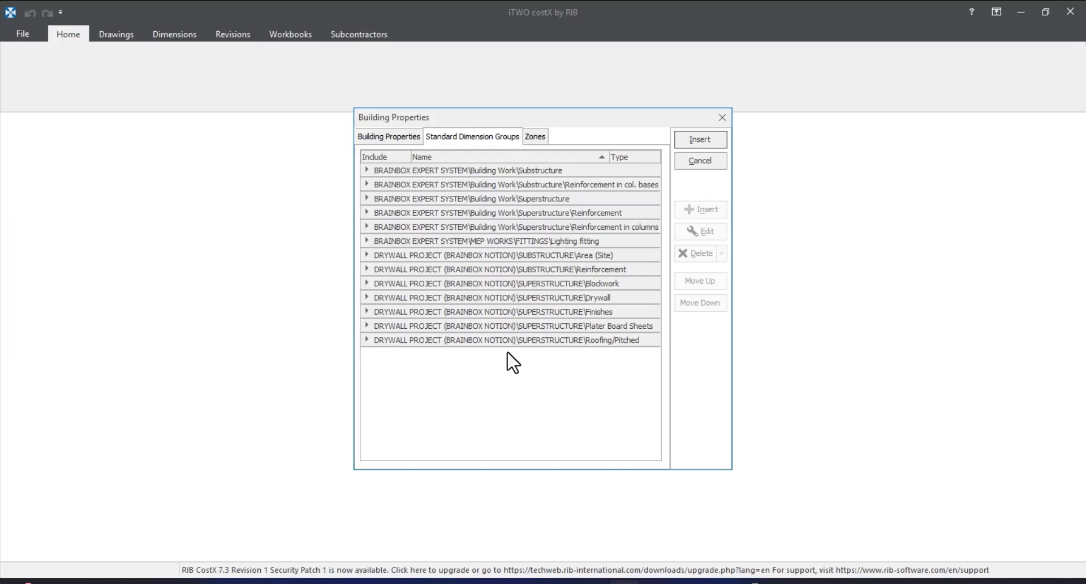
click(544, 196)
right_click(545, 196)
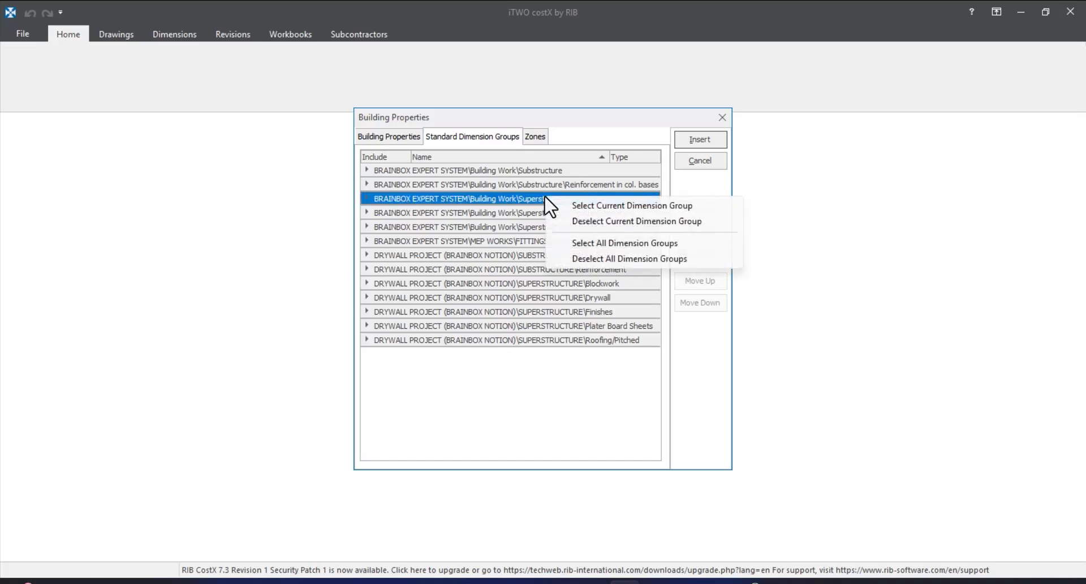
click(600, 244)
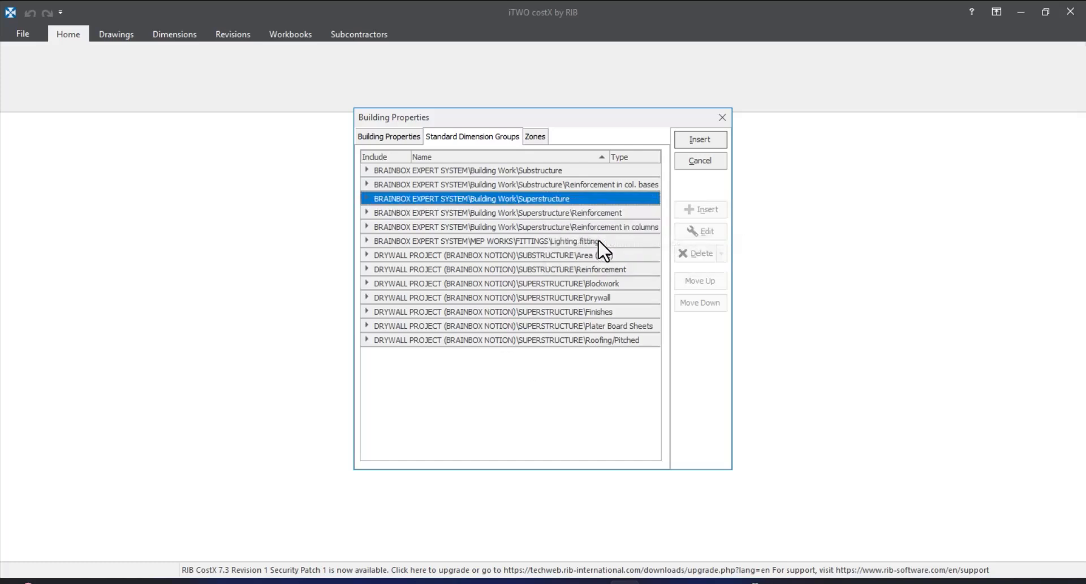
click(402, 137)
click(700, 140)
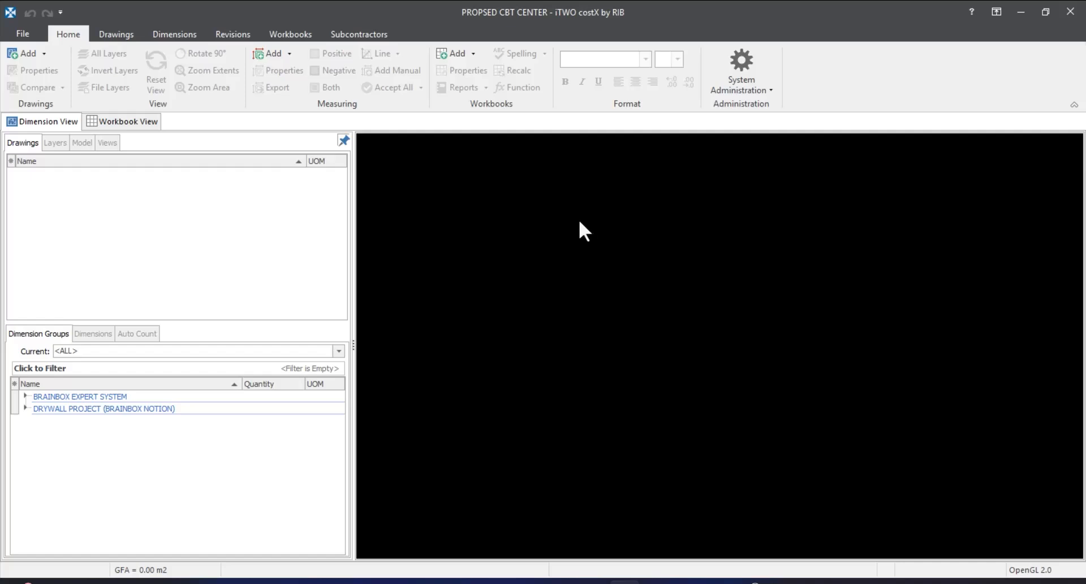
click(504, 576)
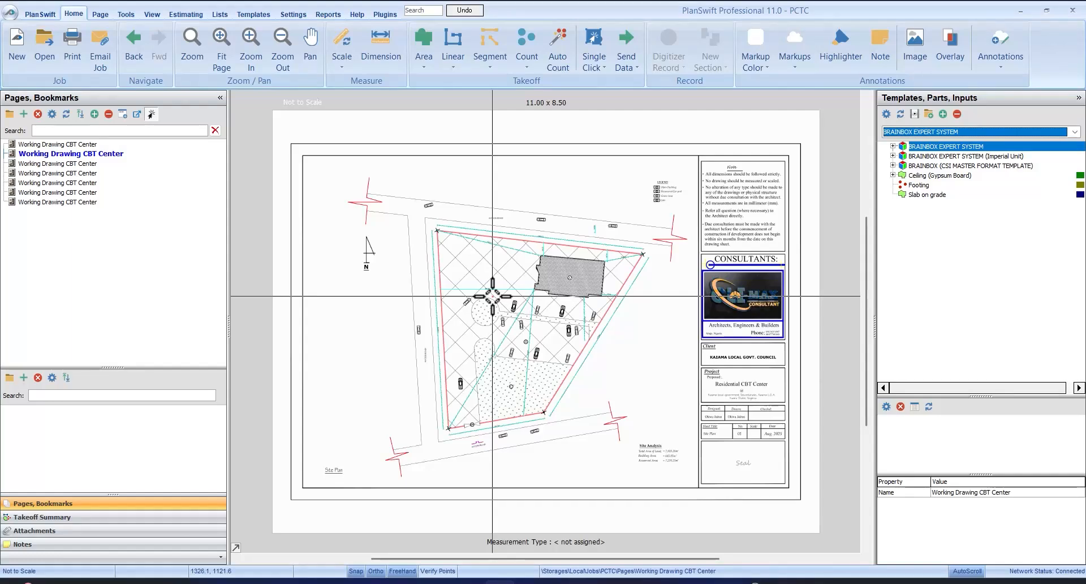
mouse_move(625, 582)
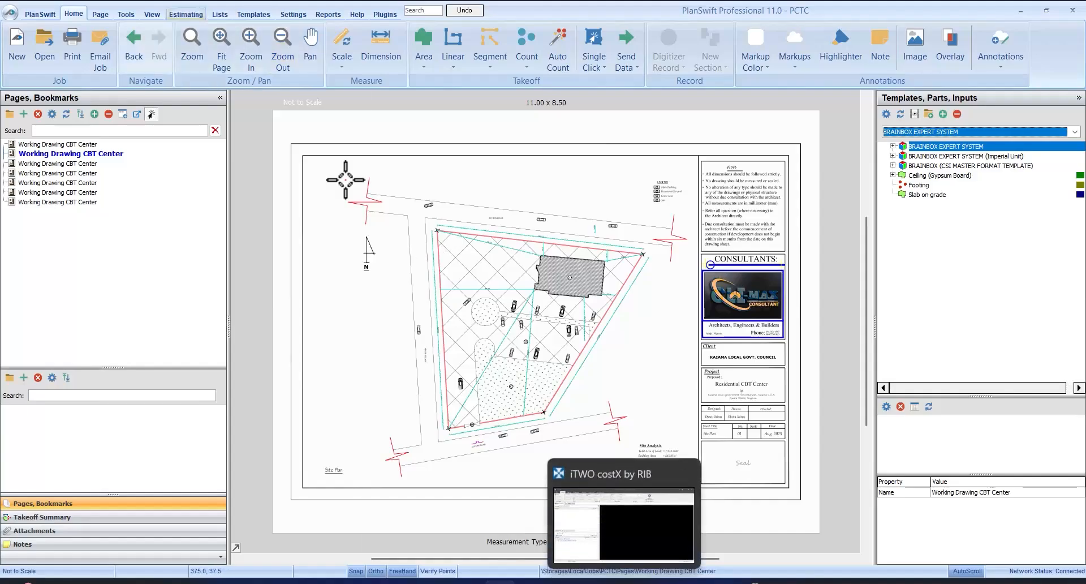
click(651, 518)
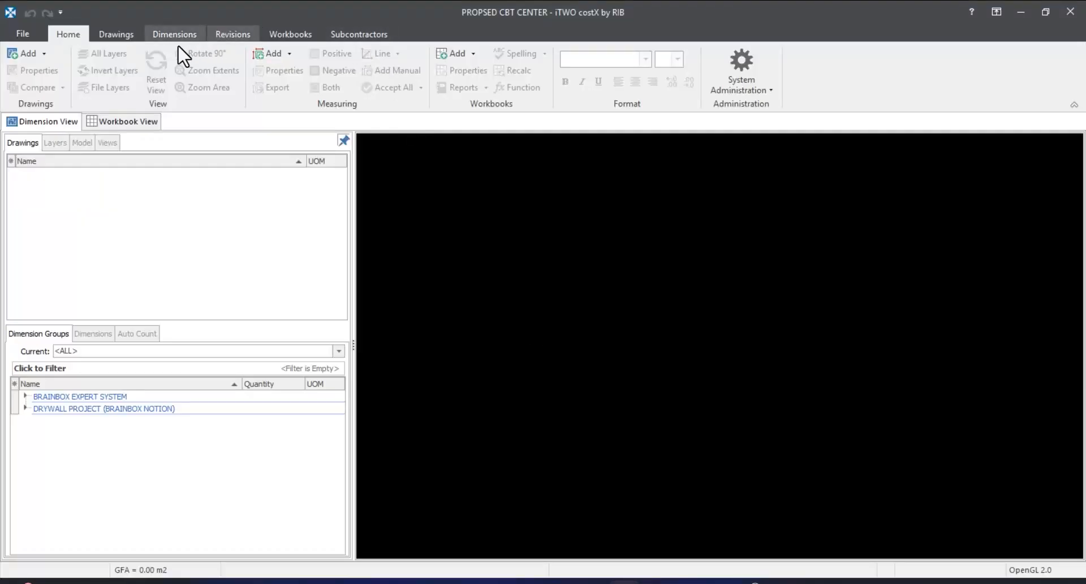
- Add all sheets of the Working Drawing CBT Center PDF as drawings with the base unit in metres and default scales
click(21, 54)
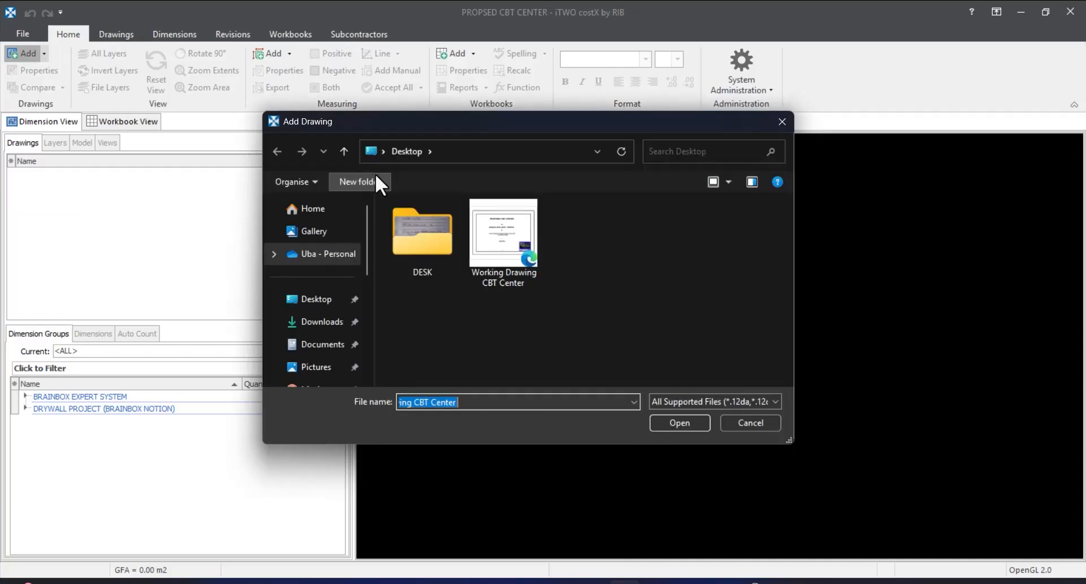
click(689, 423)
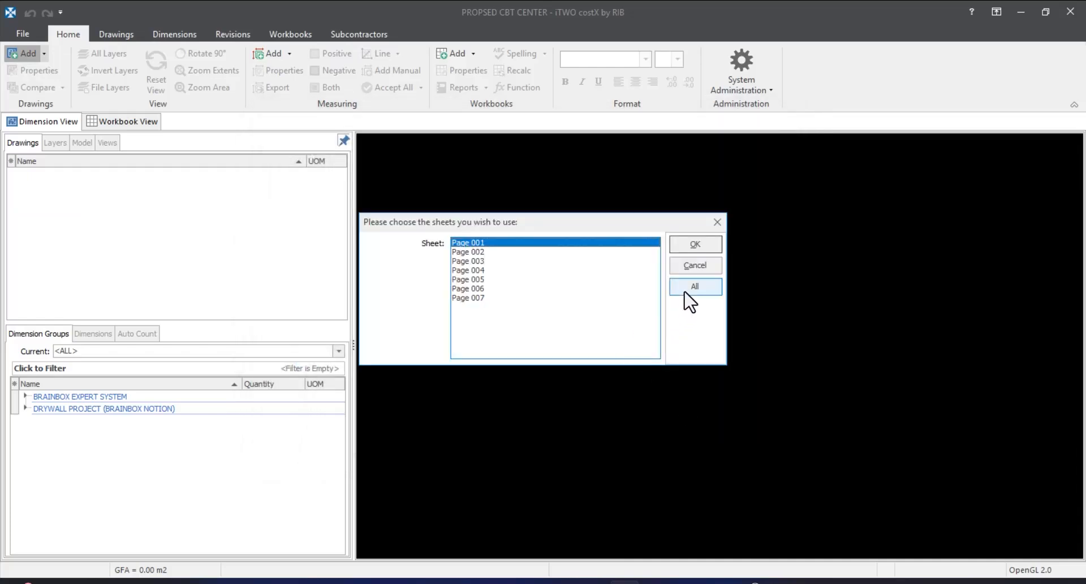
click(687, 288)
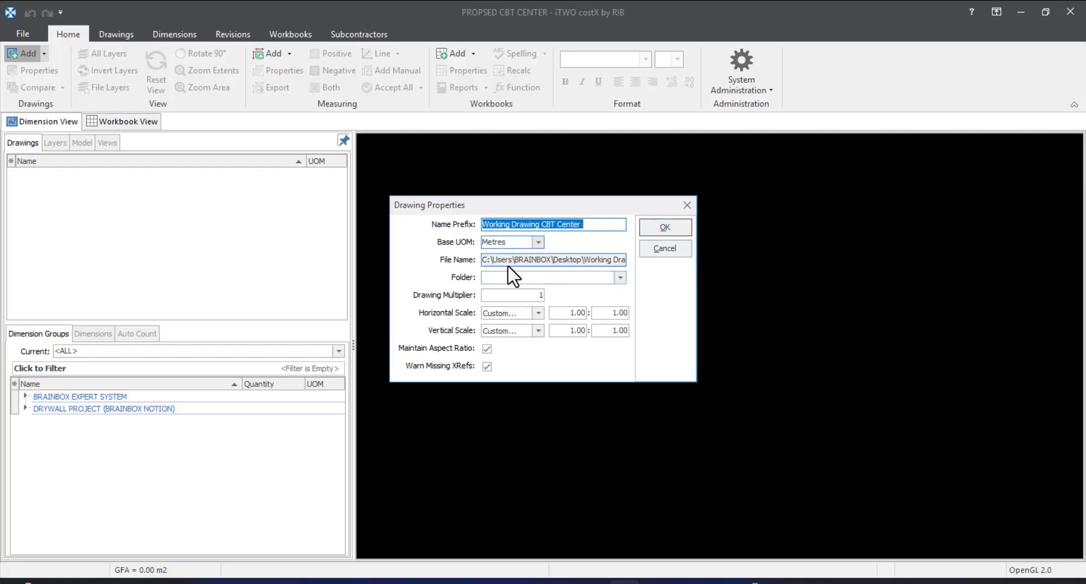
click(659, 228)
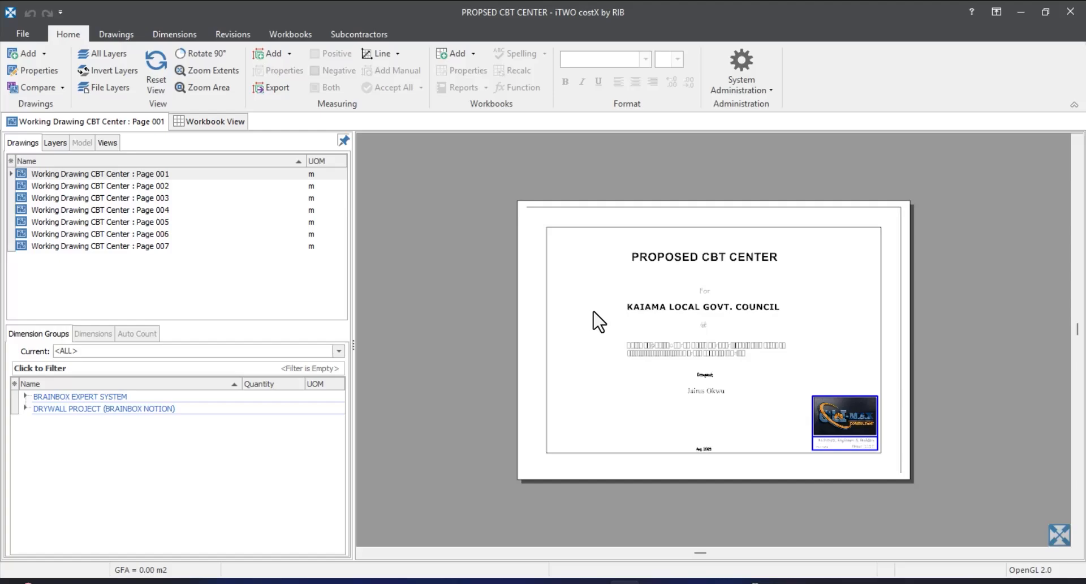
- Switch to PlanSwift and set the metric scaling length to 108.613 m for the site plan page
key(alt+Tab)
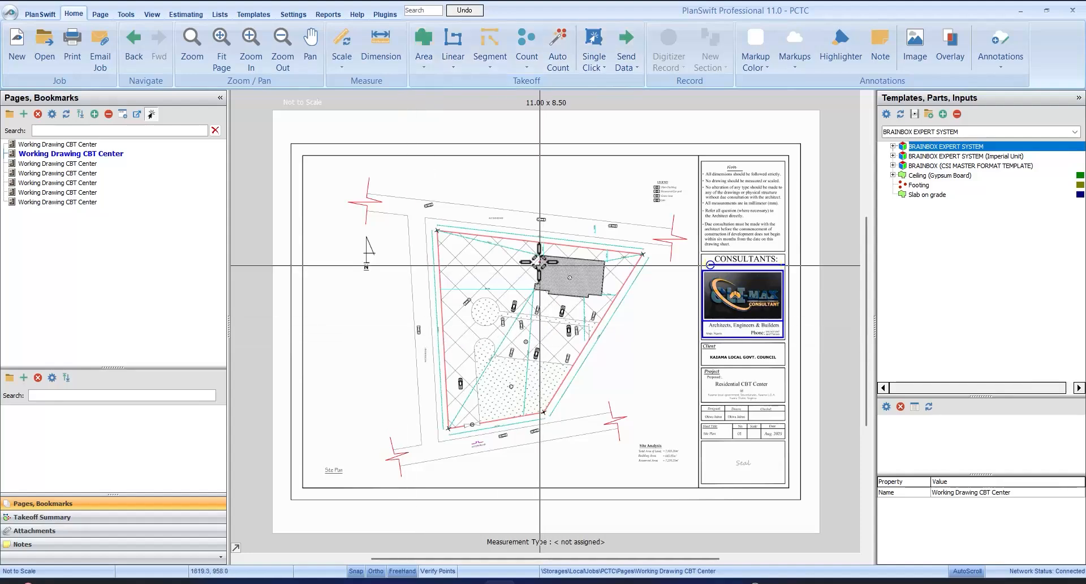
scroll(540, 255, up, 5)
scroll(547, 231, down, 5)
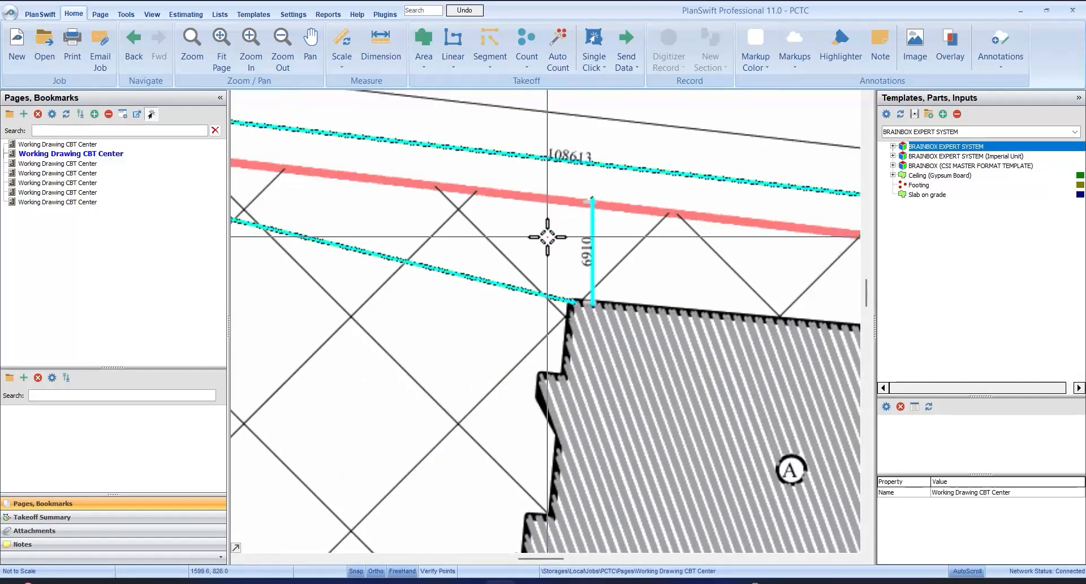
scroll(560, 182, up, 4)
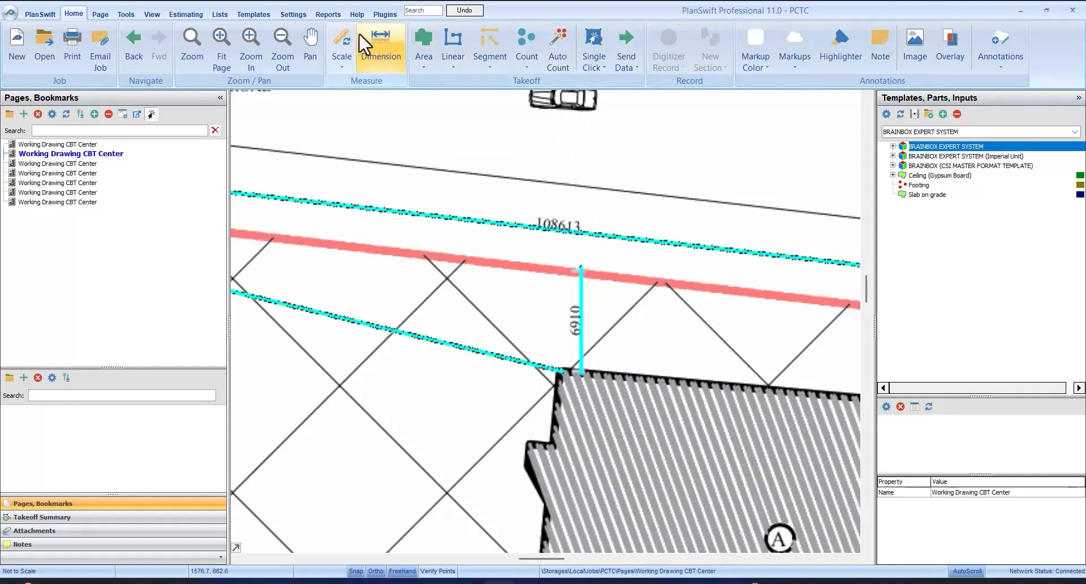
click(342, 44)
click(535, 239)
text(1)
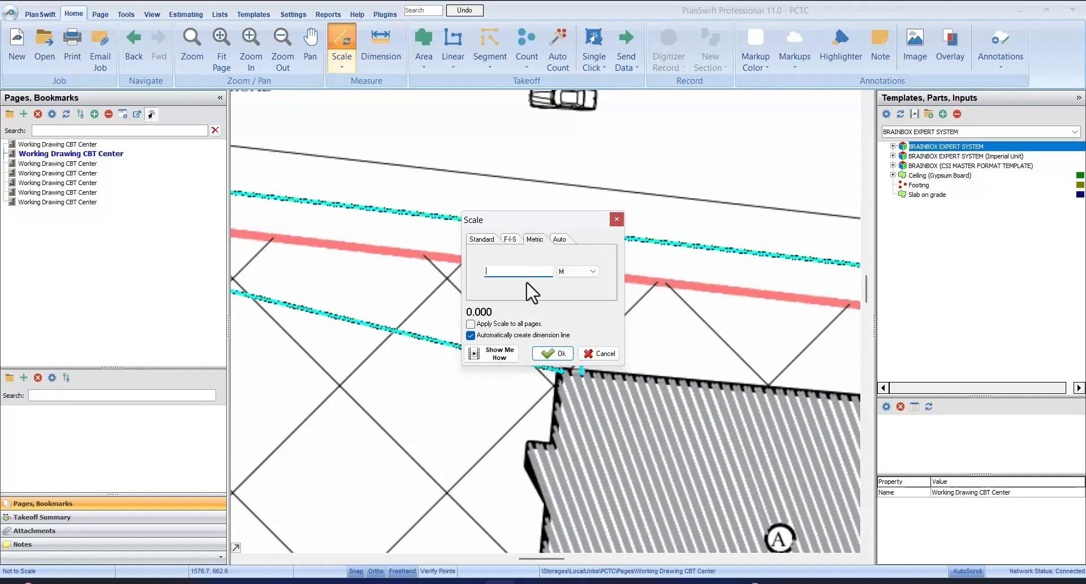
text(08.613)
click(558, 353)
- Scale the site plan by picking both ends of the 108613 dimension line along the northern boundary
scroll(555, 232, down, 4)
scroll(433, 214, up, 6)
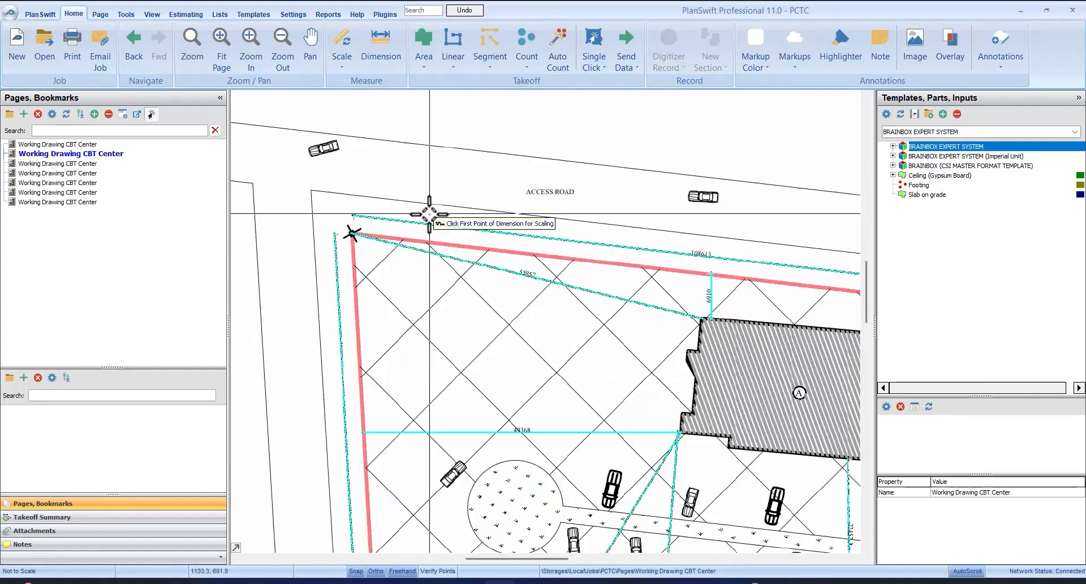
click(249, 213)
scroll(275, 266, down, 3)
scroll(740, 328, down, 5)
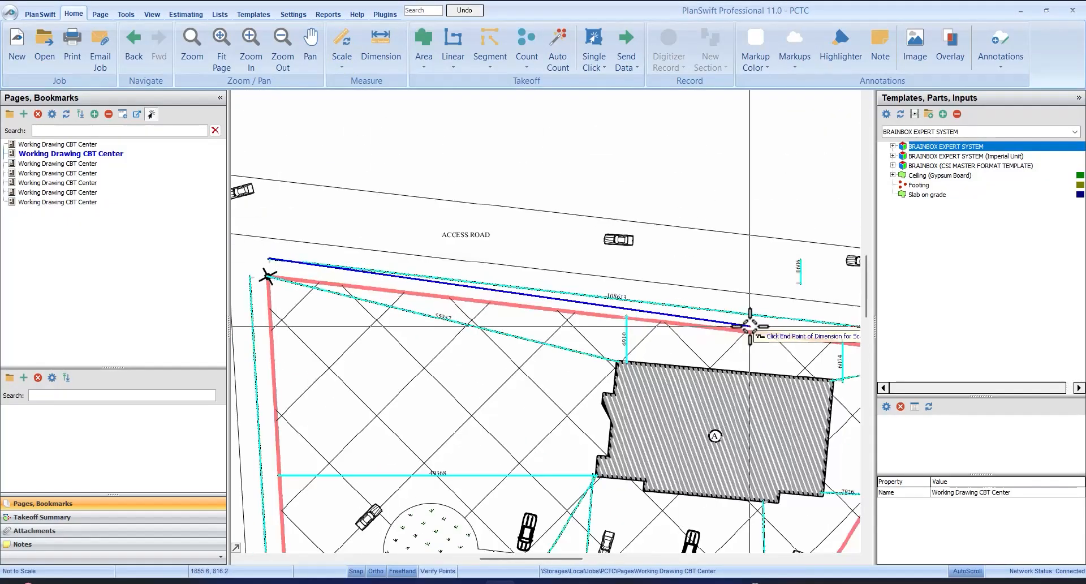
scroll(807, 304, up, 8)
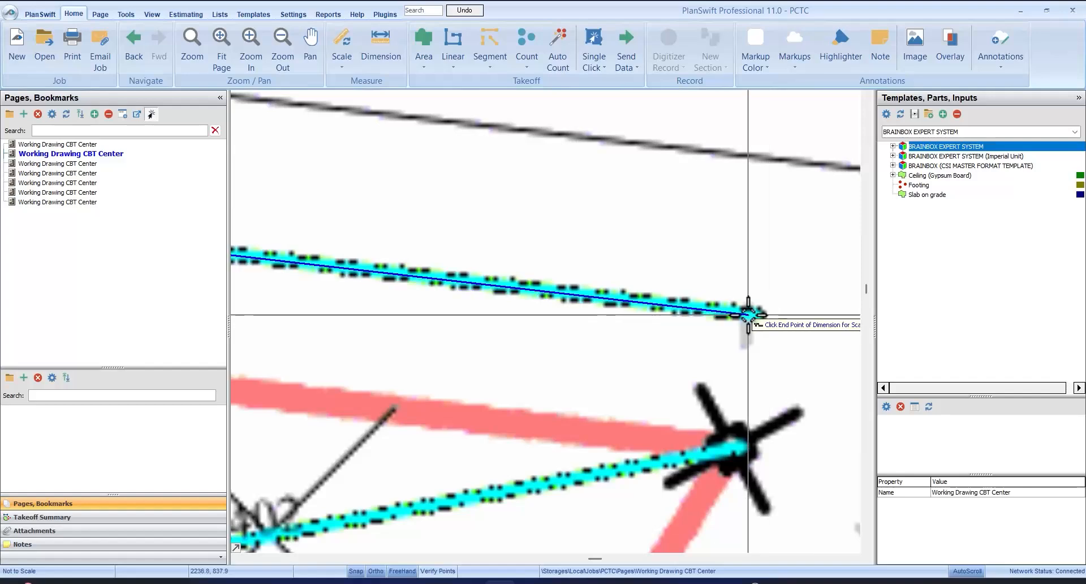
click(756, 317)
scroll(743, 202, down, 3)
scroll(743, 203, down, 5)
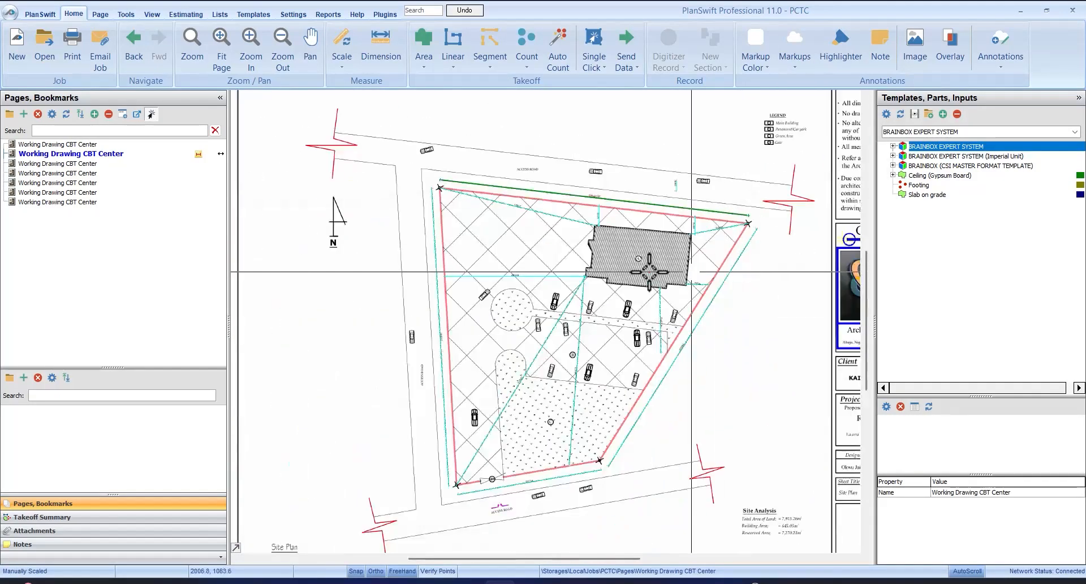
- Check the scale by measuring the 6910 dimension between the northern boundary and the building, then leave the Dimension tool
scroll(575, 183, up, 3)
scroll(671, 192, up, 4)
scroll(670, 193, up, 1)
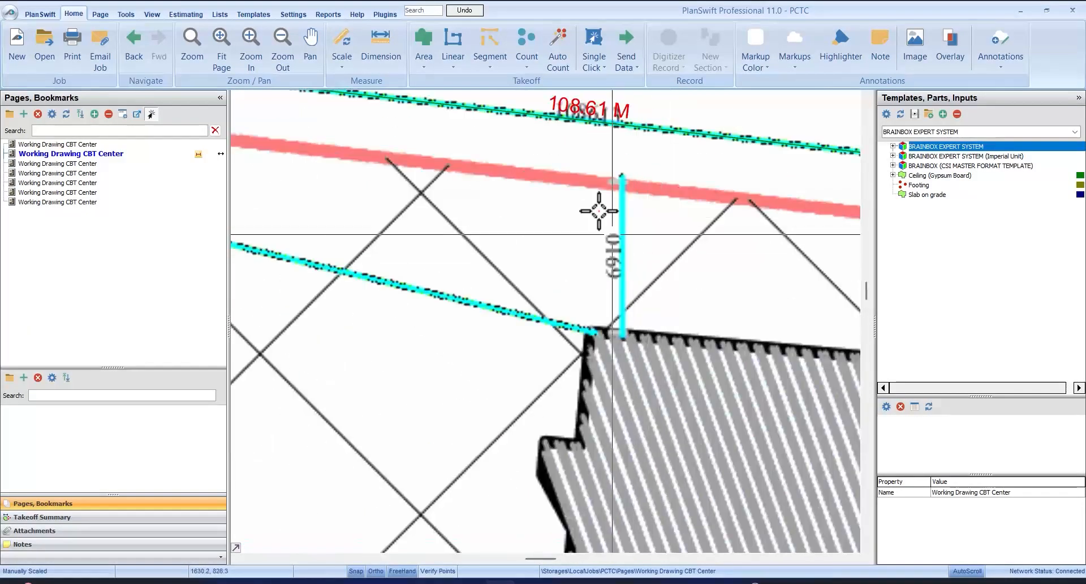
click(380, 34)
click(610, 179)
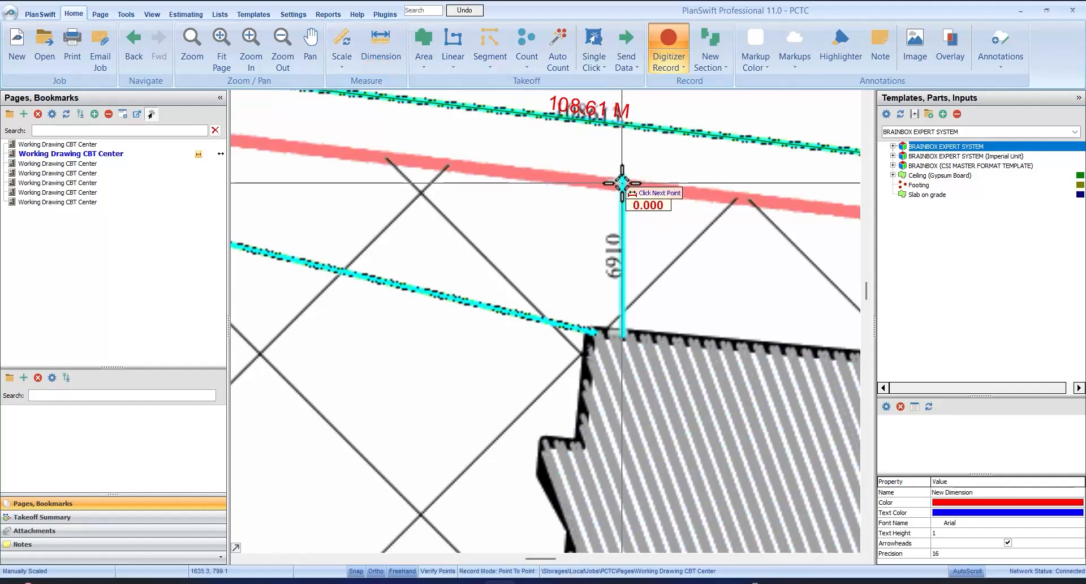
scroll(623, 335, up, 3)
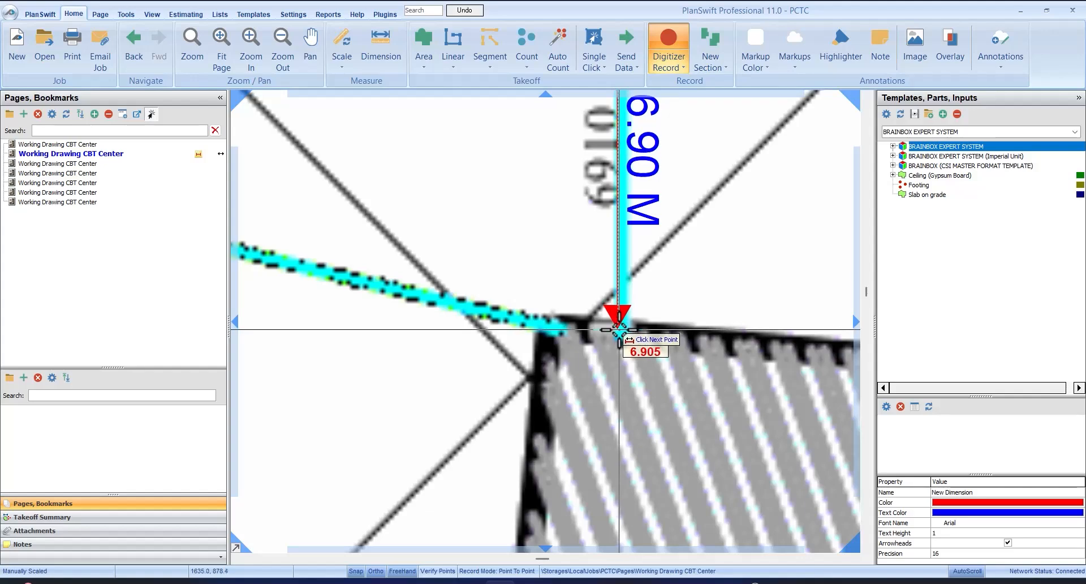
scroll(619, 328, down, 5)
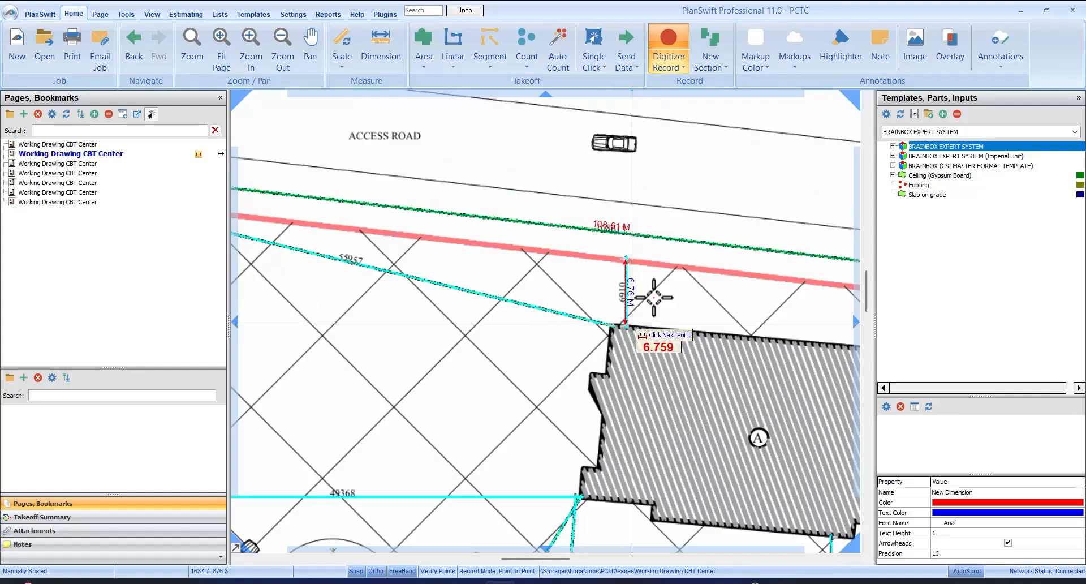
key(Escape)
scroll(638, 291, down, 5)
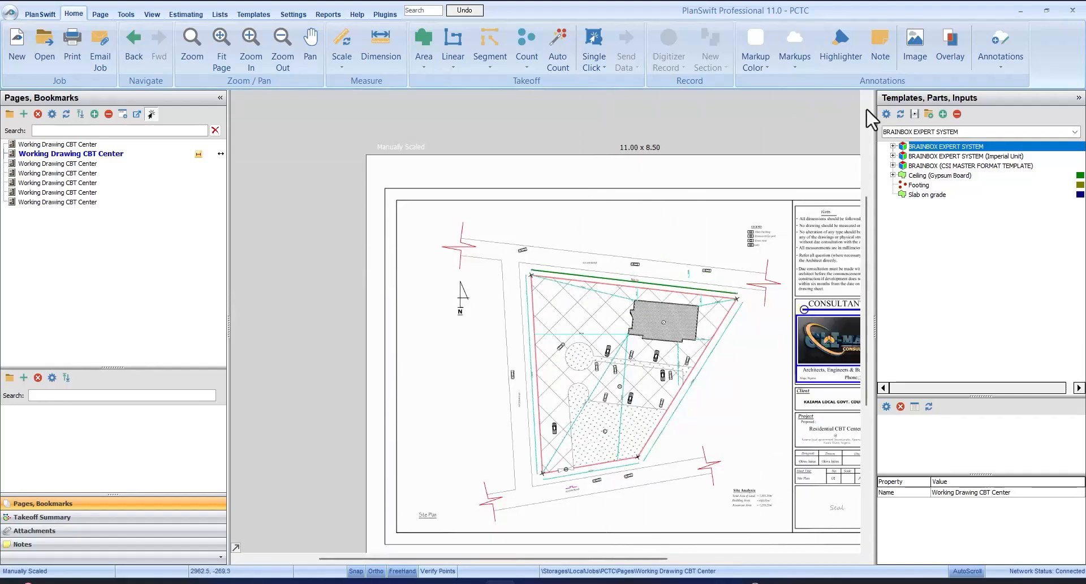
- Expand the BRAINBOX EXPERT SYSTEM templates and create an area takeoff item named Site clearance
click(893, 147)
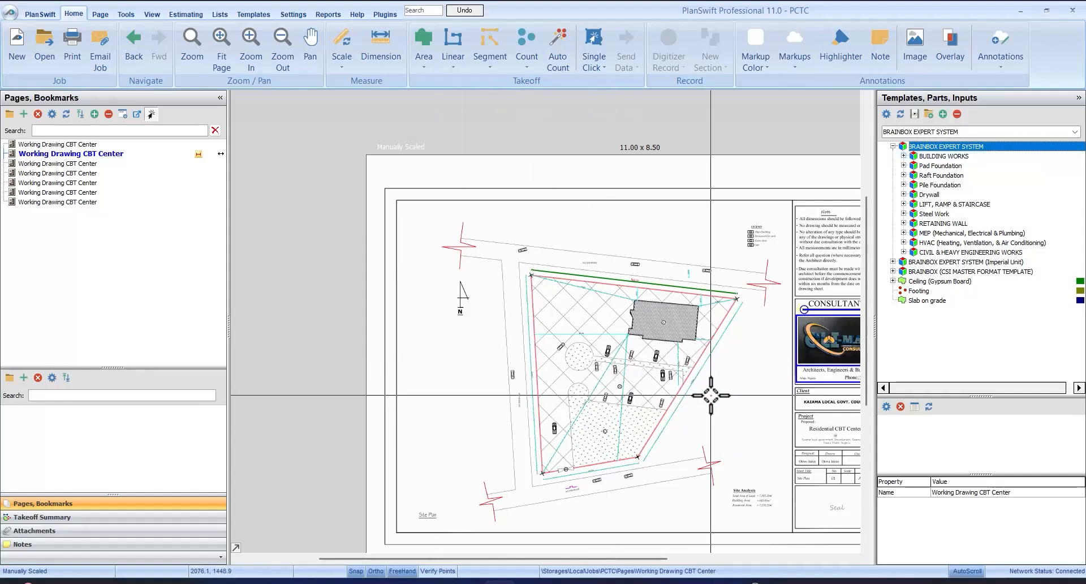
scroll(704, 399, up, 2)
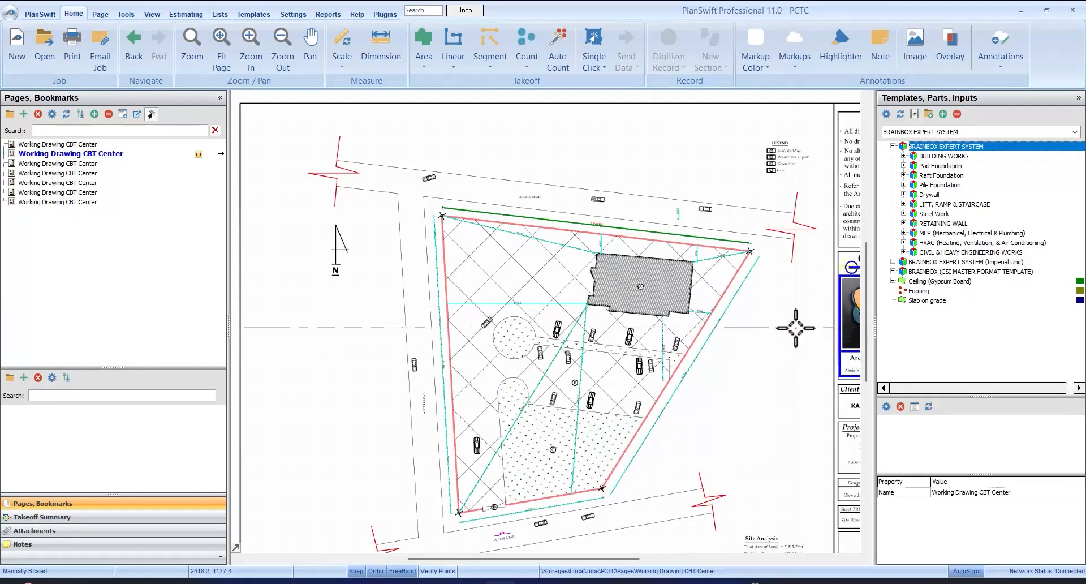
click(419, 39)
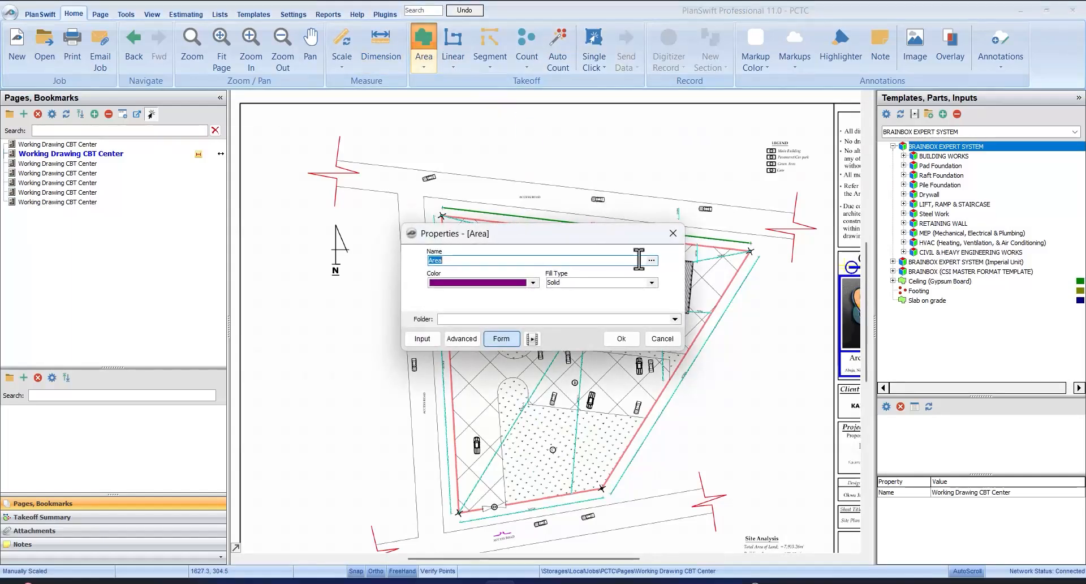
text(Site clearance)
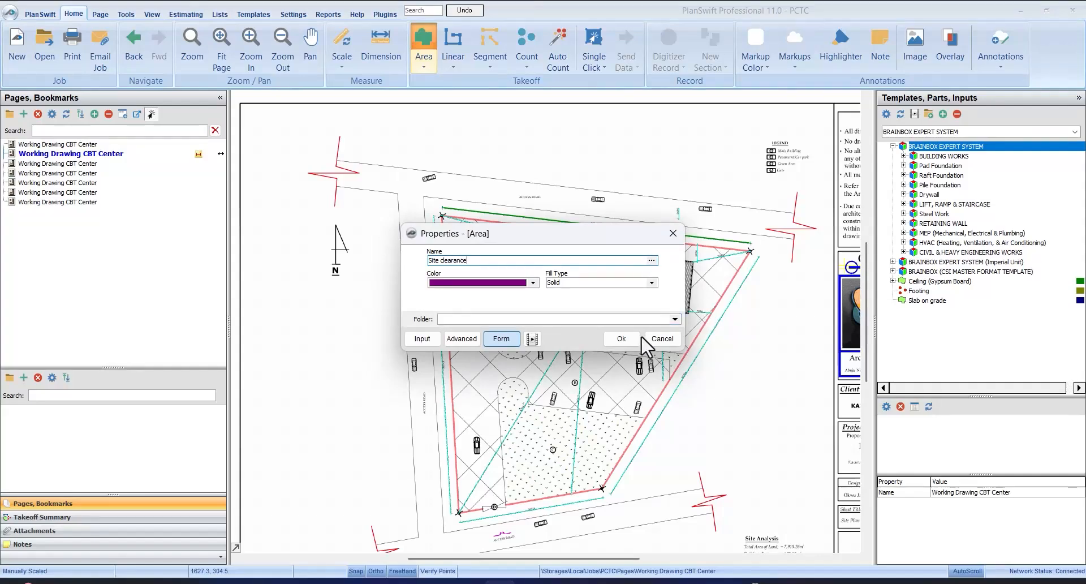
click(623, 338)
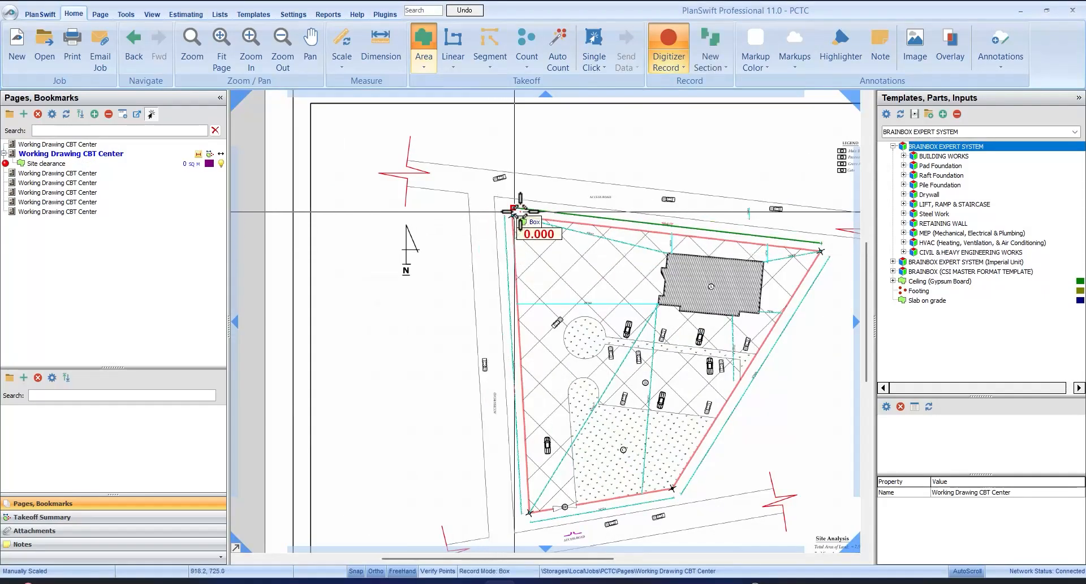
- Set the recording mode to point to point and trace the Site clearance outline along the red northern boundary
scroll(521, 213, up, 2)
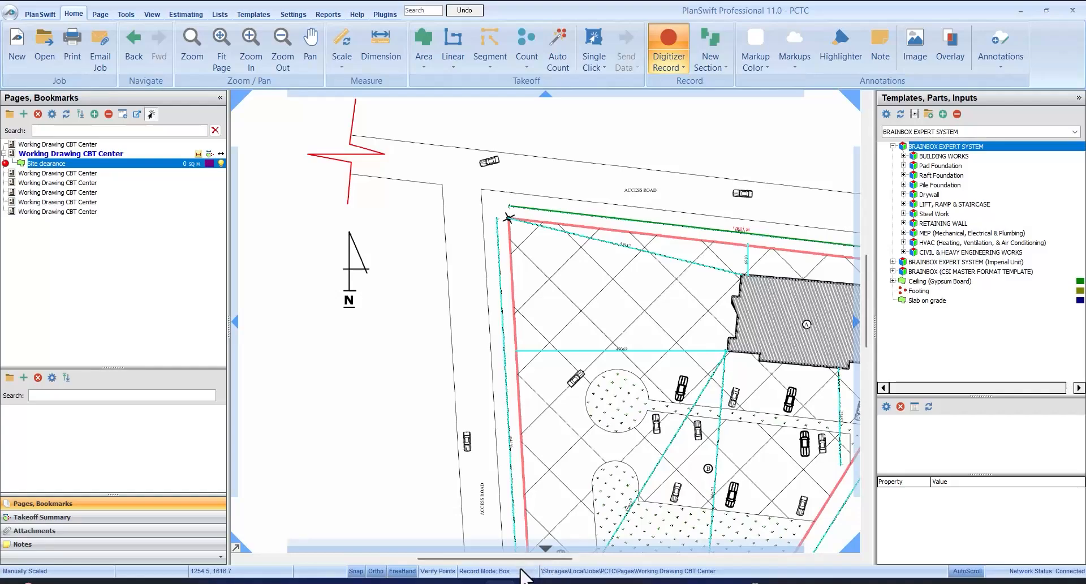
scroll(508, 218, up, 2)
scroll(485, 212, down, 4)
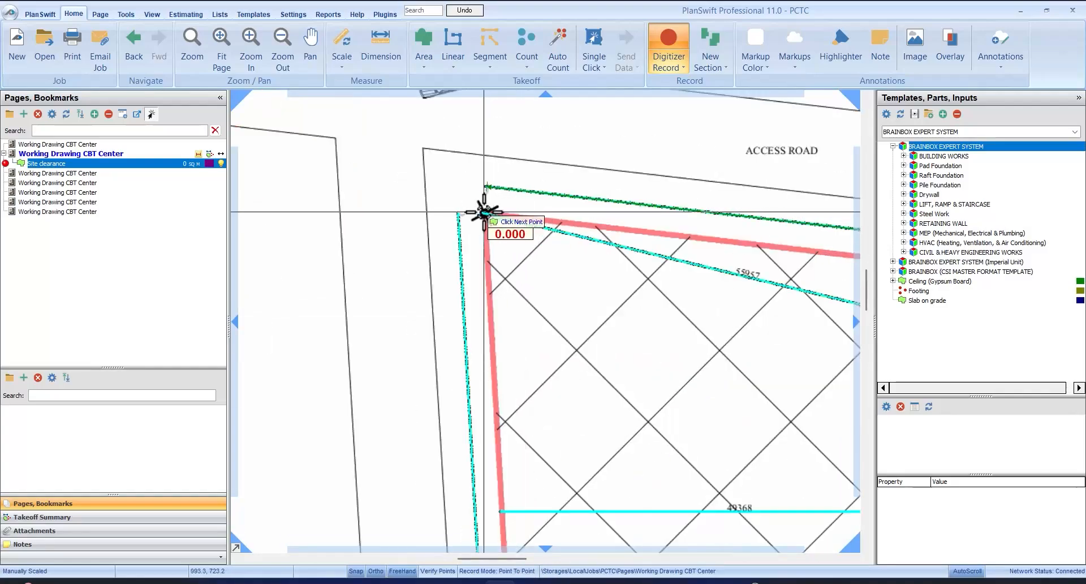
scroll(546, 152, up, 3)
scroll(546, 153, up, 2)
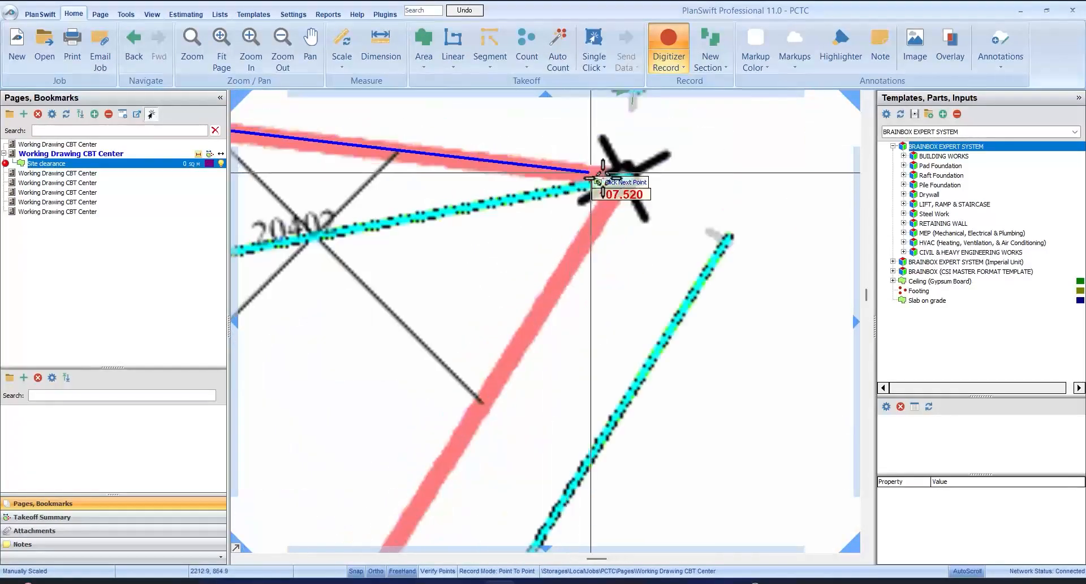
click(601, 184)
scroll(715, 114, down, 4)
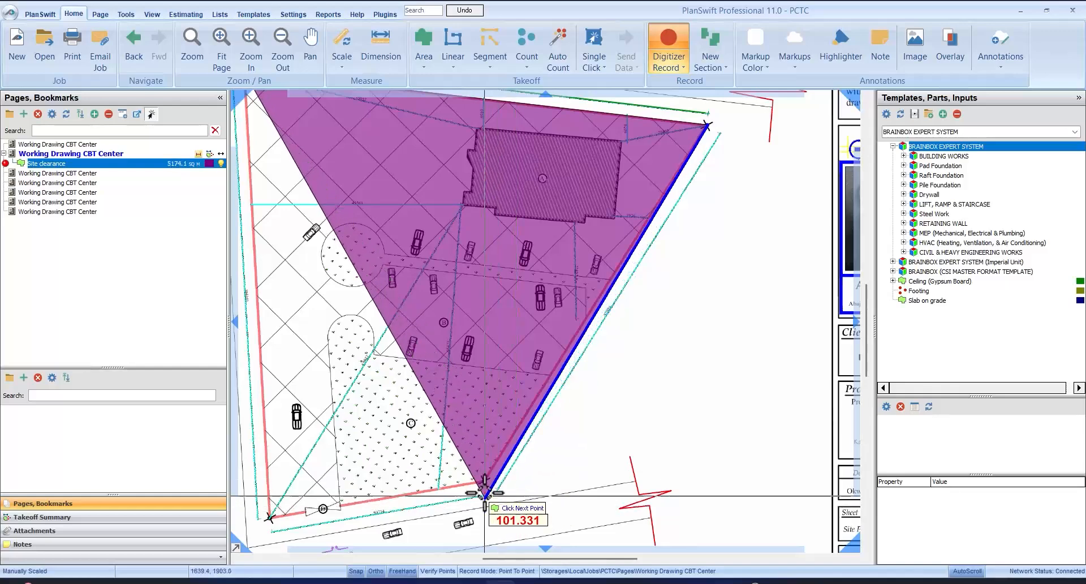
- Pick the two southern boundary corners, finish recording the Site clearance area, and view the section's quantities
scroll(481, 438, up, 4)
click(480, 436)
scroll(645, 368, down, 4)
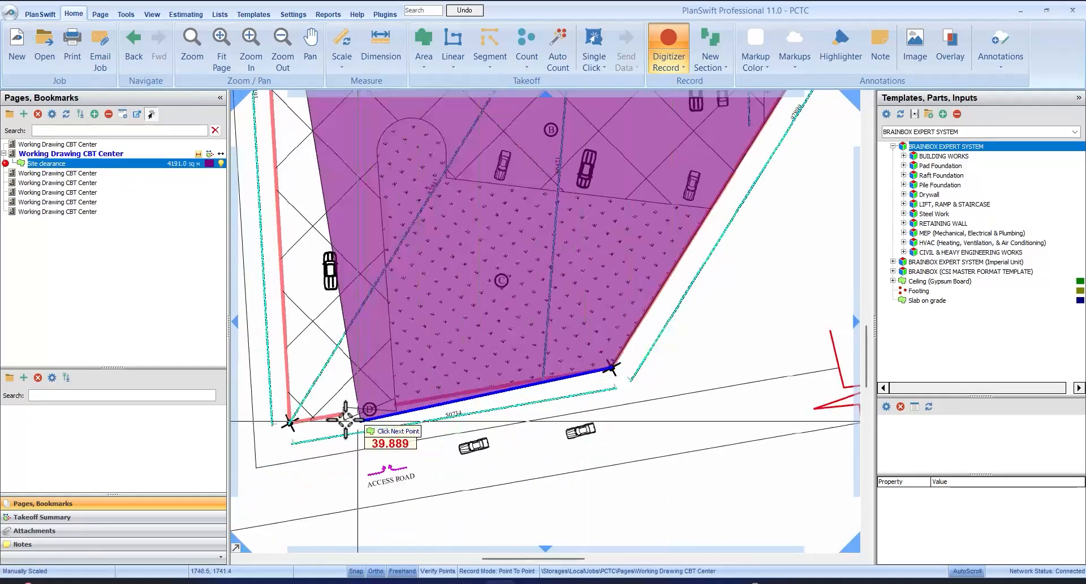
scroll(306, 421, up, 3)
click(288, 423)
scroll(359, 447, down, 3)
scroll(359, 447, down, 3)
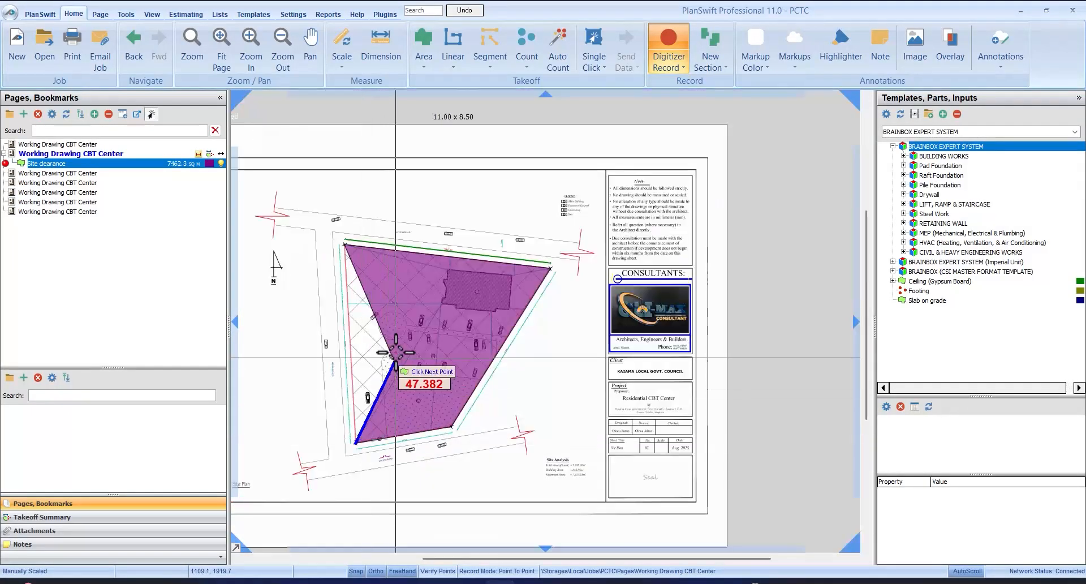
right_click(396, 291)
click(438, 317)
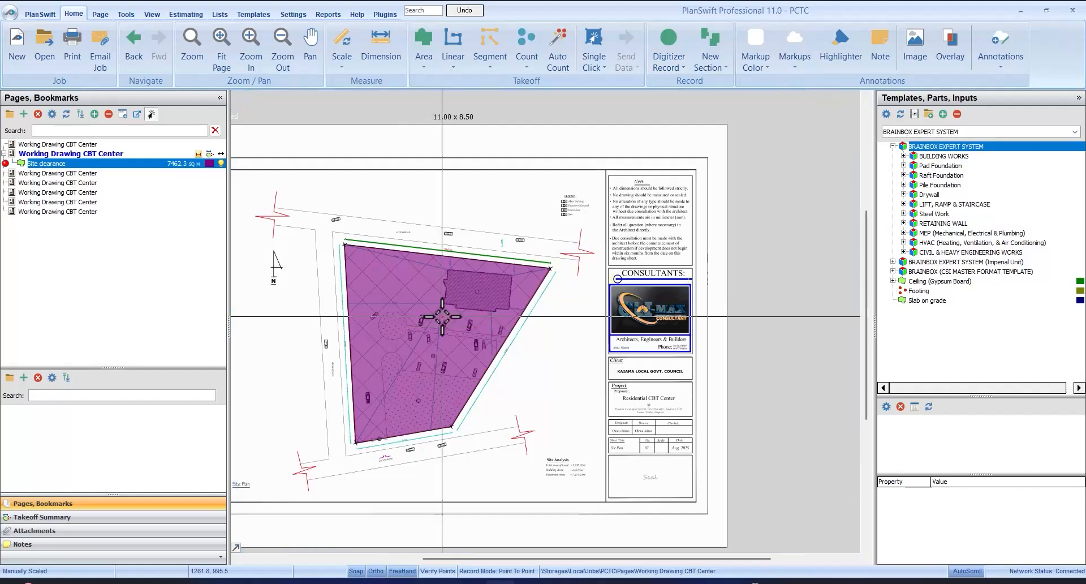
click(406, 292)
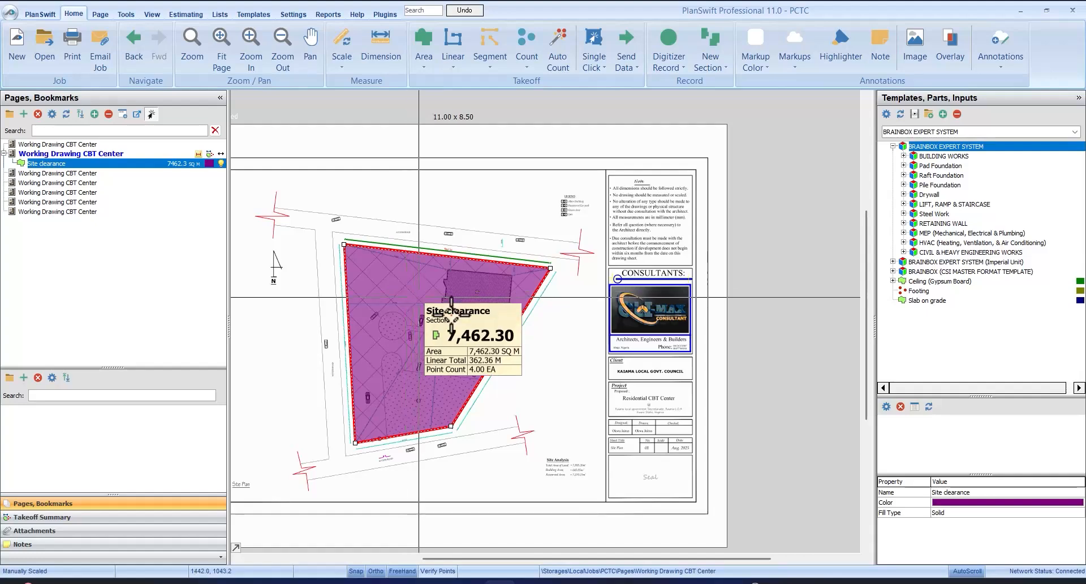
click(566, 197)
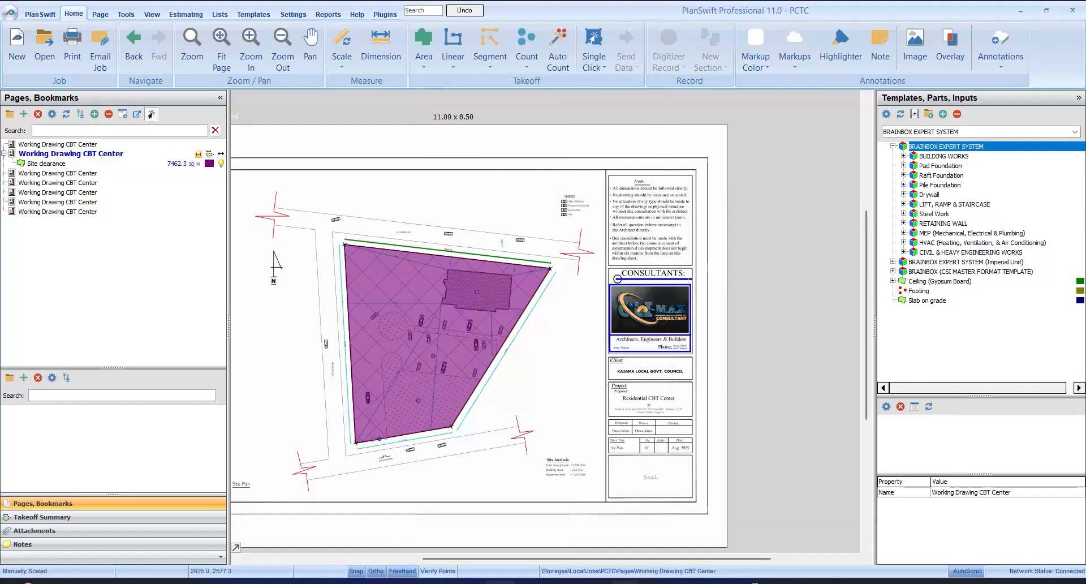
- Switch to iTWO costX and open Working Drawing CBT Center : Page 002, locating the site plan's northern boundary dimension
click(621, 583)
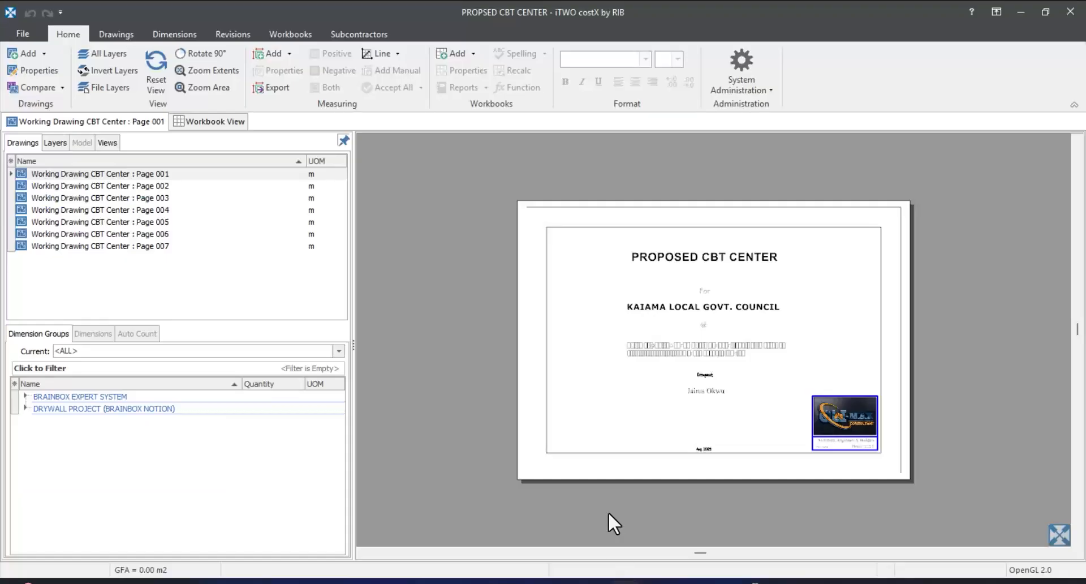
double_click(172, 189)
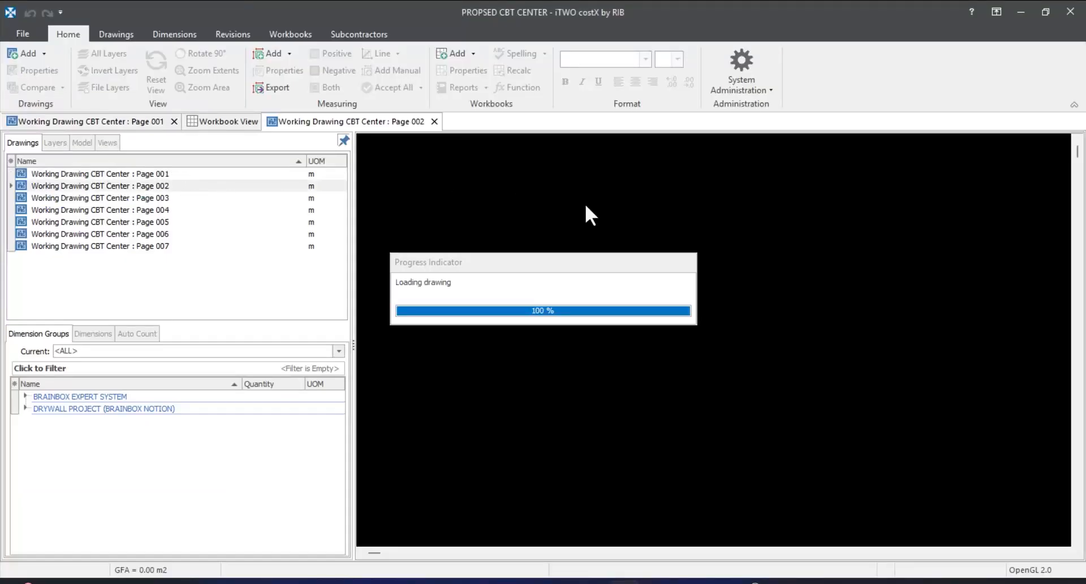
scroll(776, 305, up, 3)
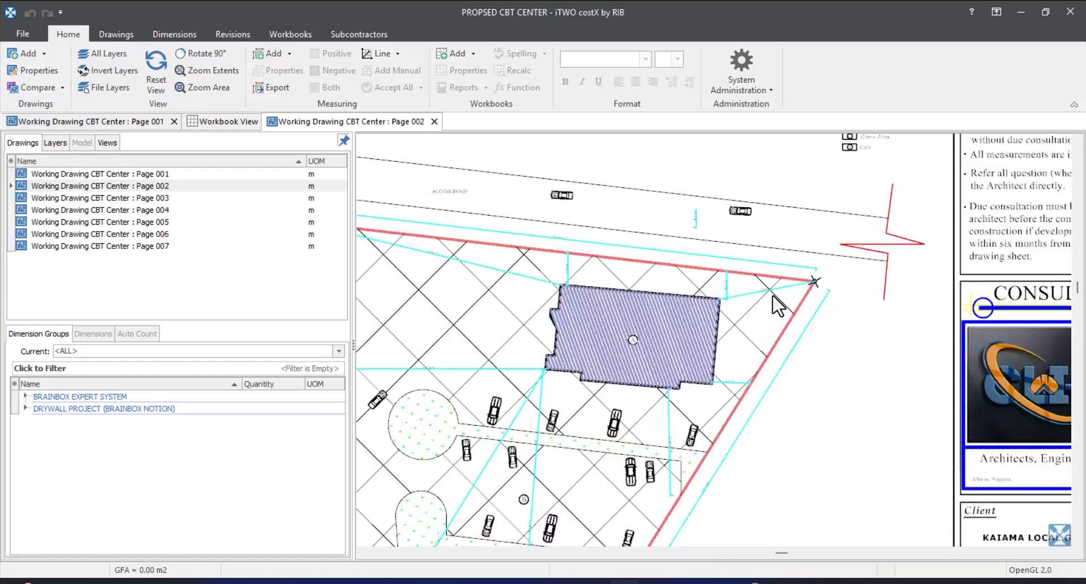
scroll(776, 306, down, 4)
scroll(932, 242, up, 3)
scroll(854, 240, up, 3)
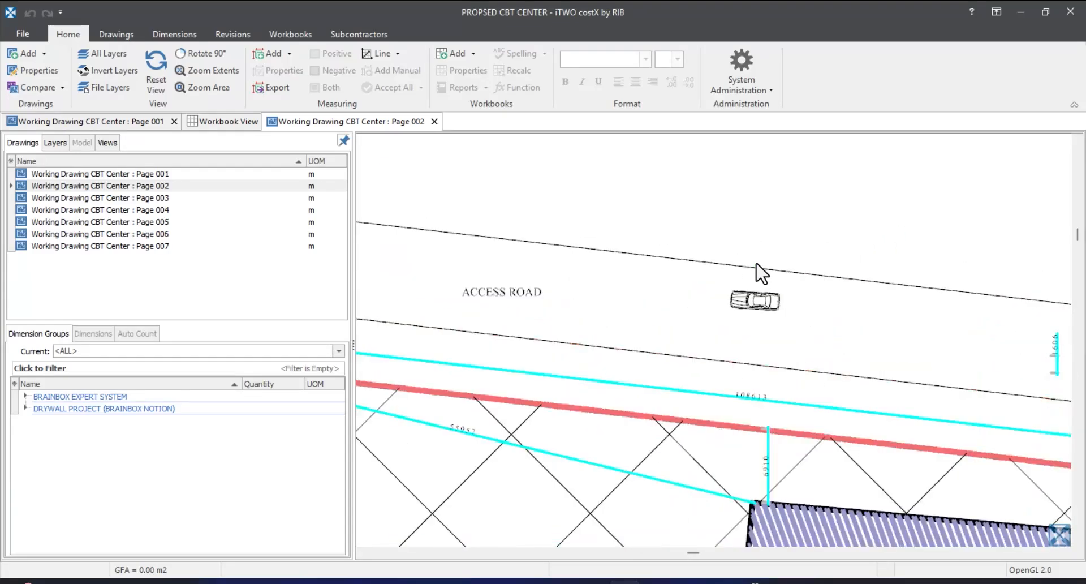
scroll(761, 273, down, 3)
- Start an X-axis calibration and pick both ends of the cyan dimension line along the northern boundary
click(129, 36)
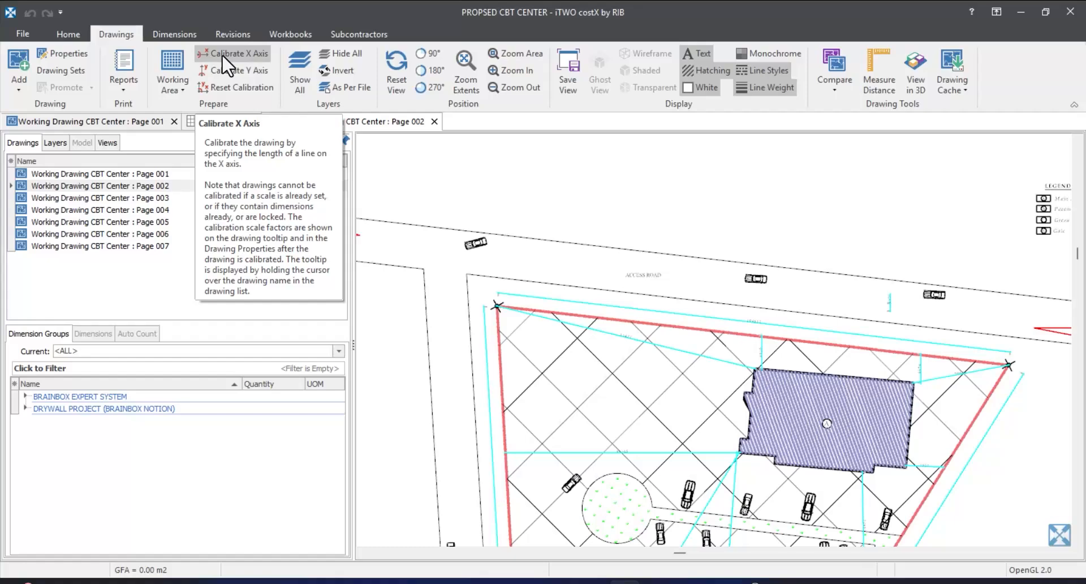
click(222, 53)
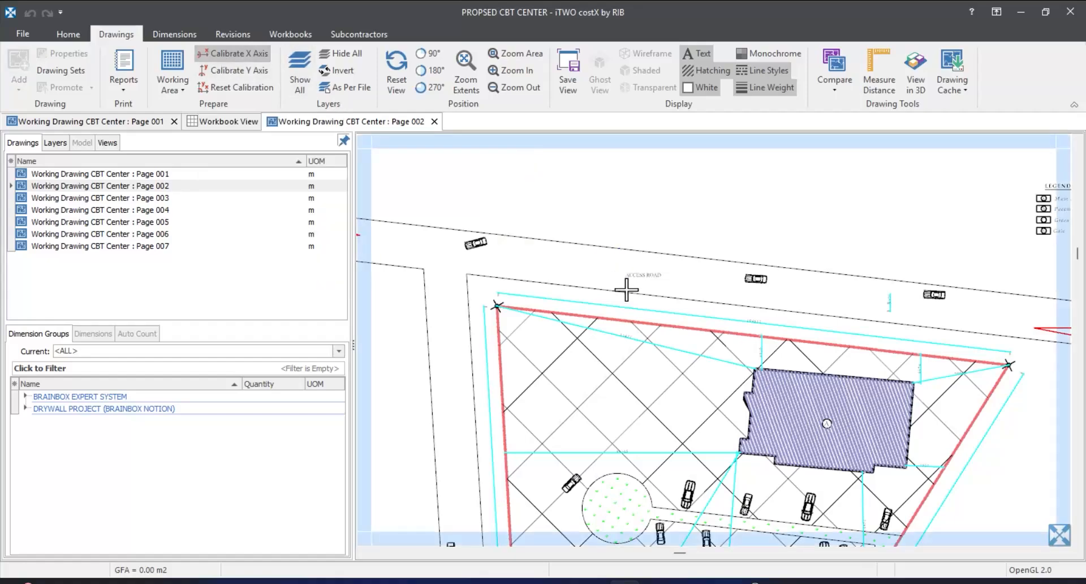
scroll(768, 315, up, 3)
scroll(735, 300, down, 5)
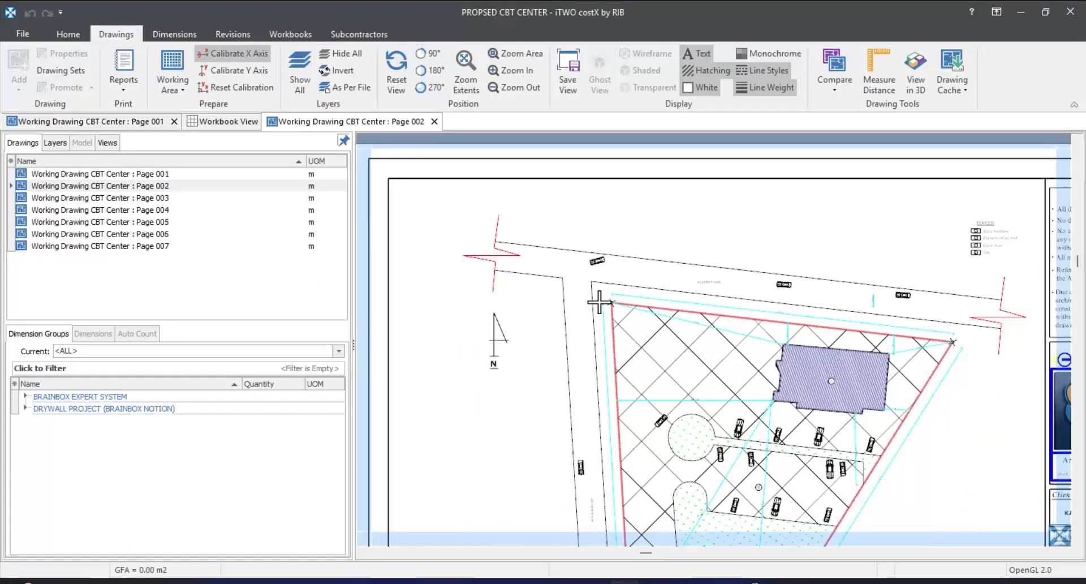
scroll(598, 302, up, 3)
scroll(659, 257, up, 2)
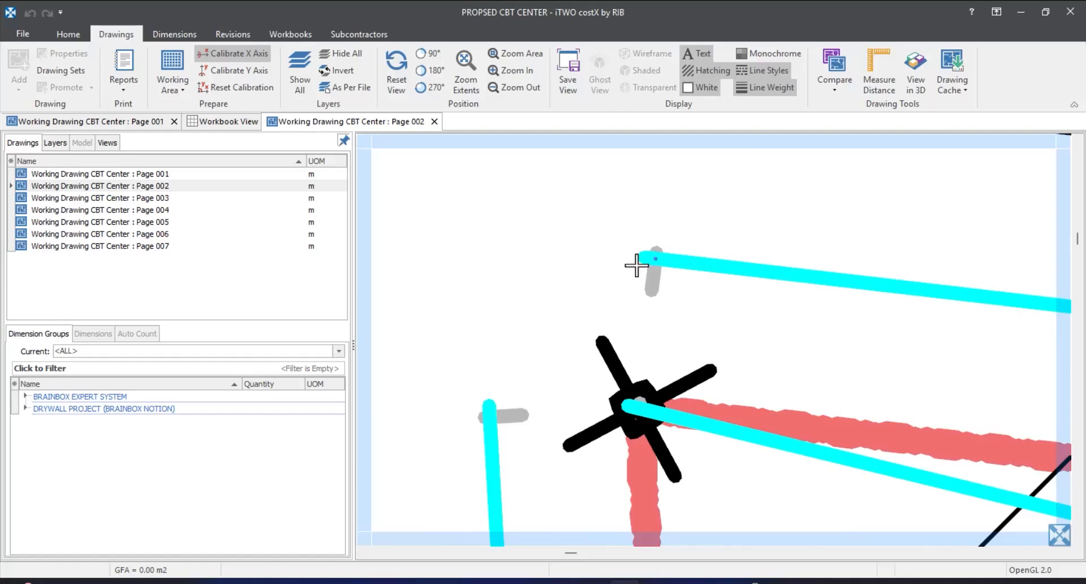
scroll(637, 265, down, 5)
scroll(904, 266, up, 5)
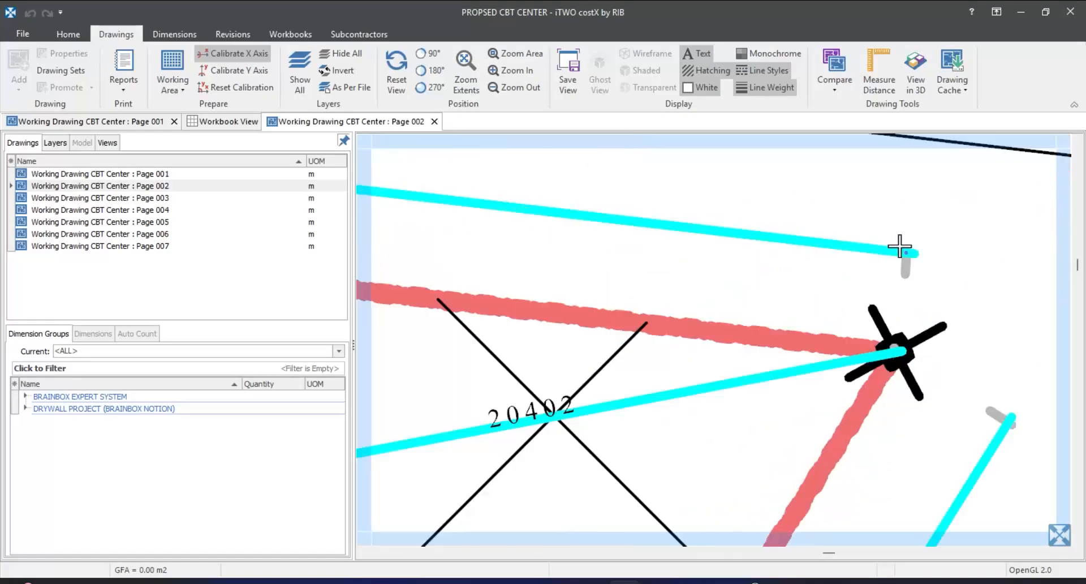
click(906, 252)
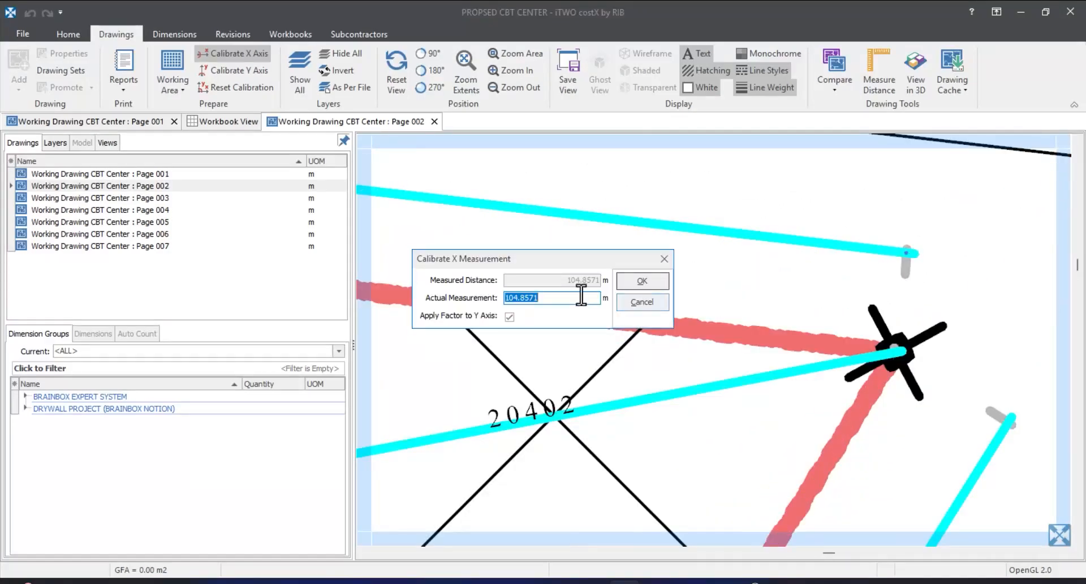
- Calibrate the site plan by setting the actual measurement to the northern dimension's labelled length, 108613 on the drawing
click(545, 299)
drag(544, 298, 441, 300)
text(13)
click(658, 281)
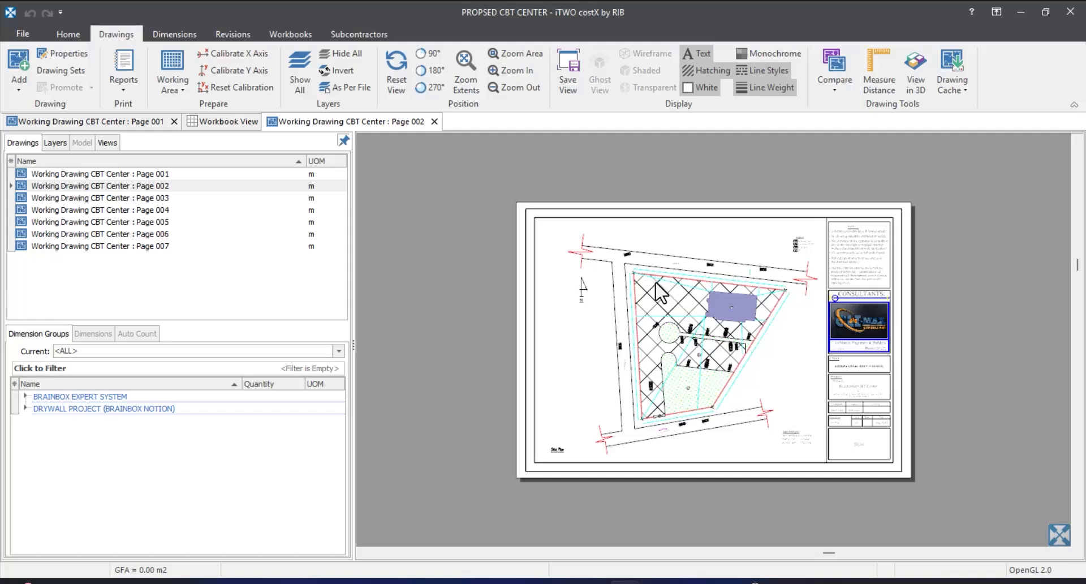
scroll(679, 306, up, 4)
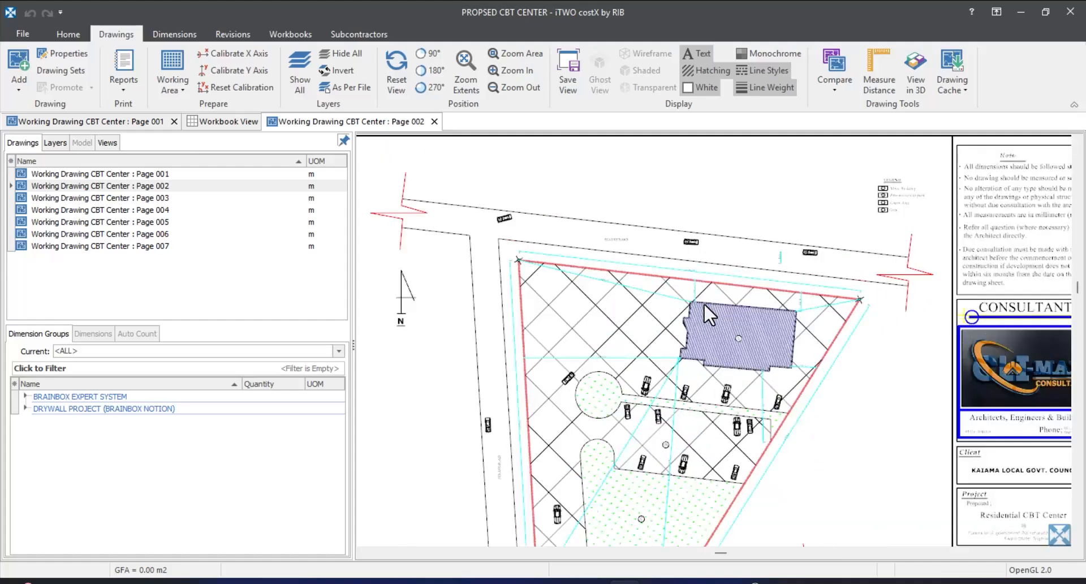
scroll(618, 252, down, 2)
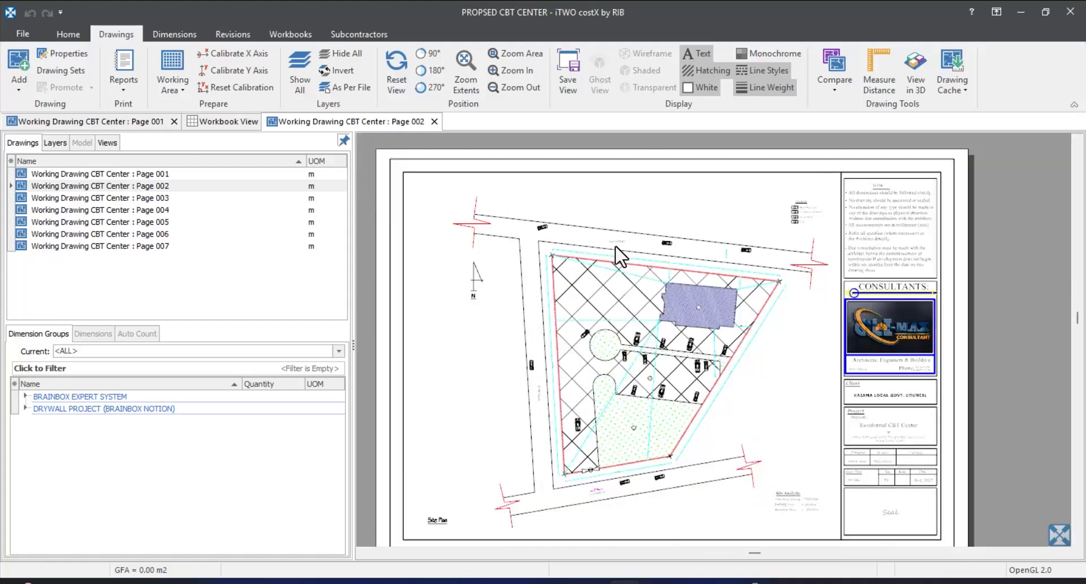
- Expand the BRAINBOX EXPERT SYSTEM and Building Work dimension groups and examine the items under Substructure
click(25, 396)
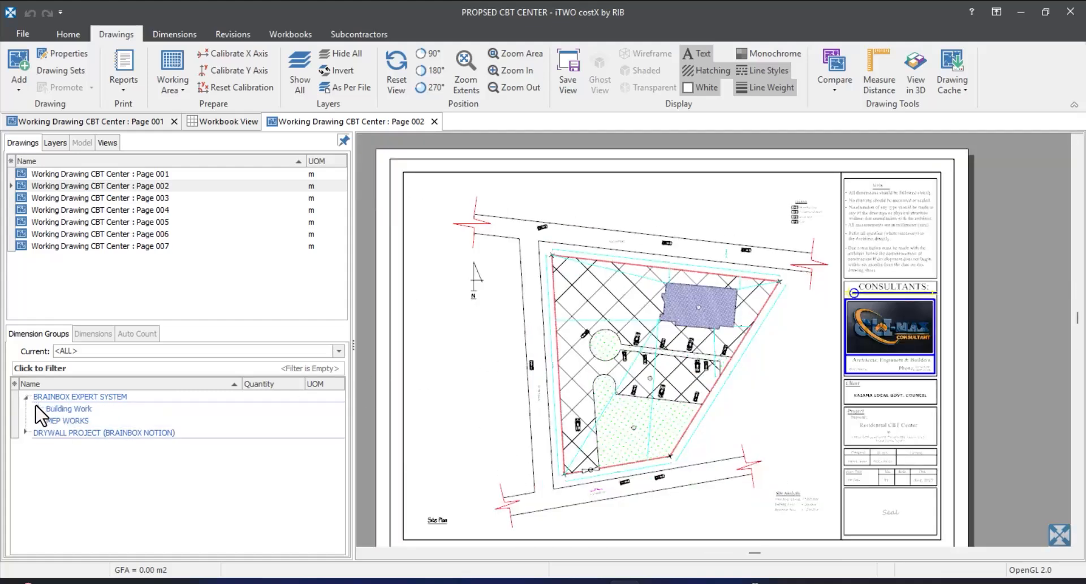
click(38, 408)
click(52, 421)
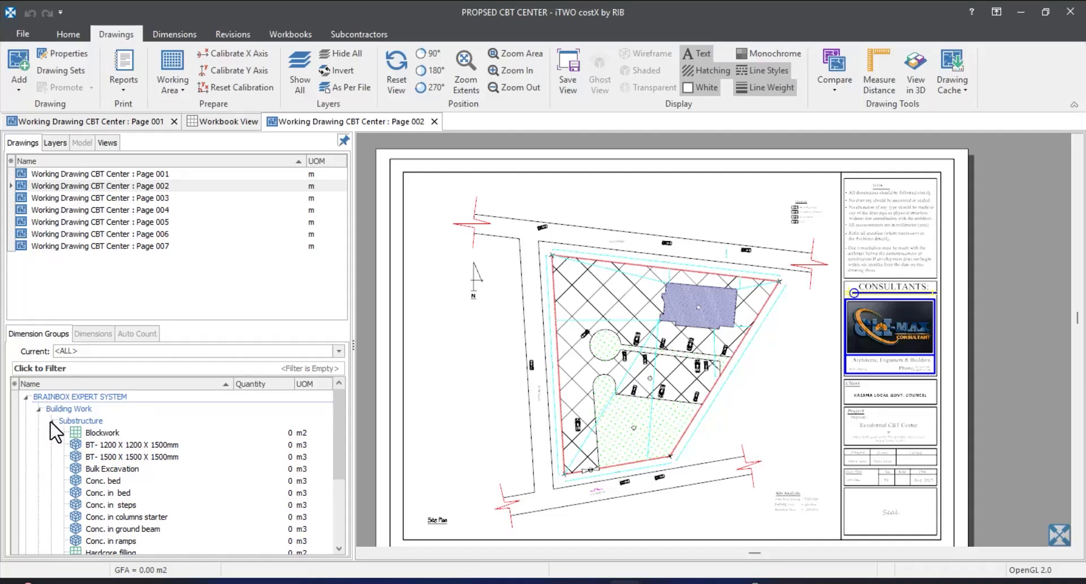
click(52, 421)
- Start a new area dimension group named Site Clearance ex and try to insert it without a folder
click(68, 34)
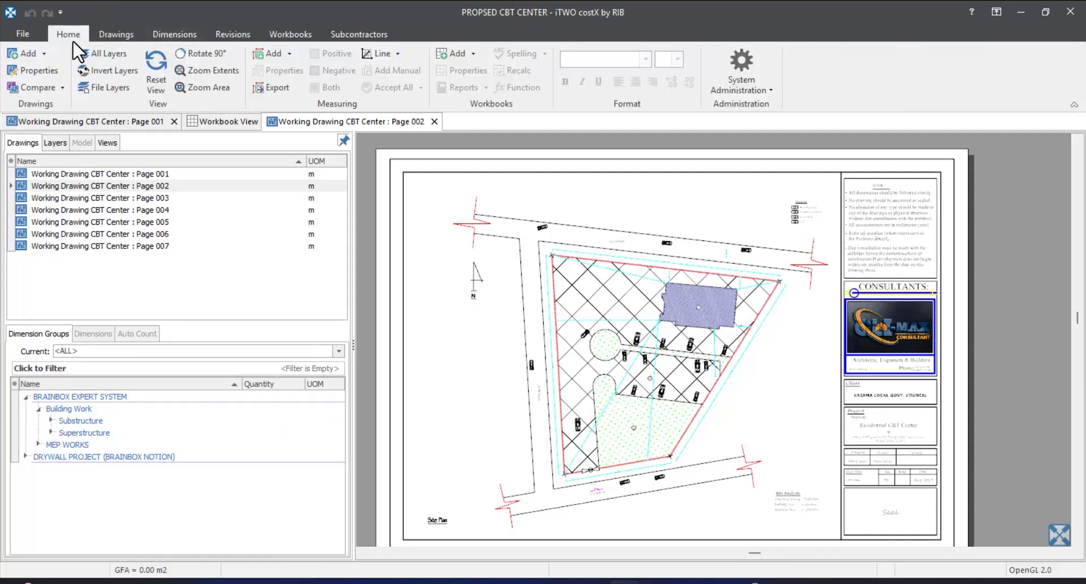
click(273, 53)
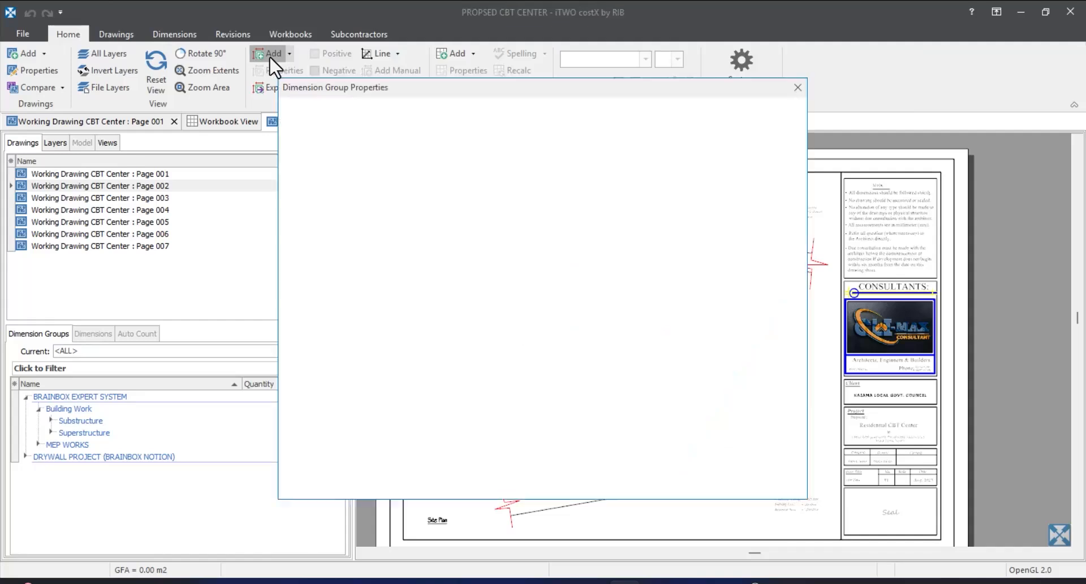
text(Site Clearance)
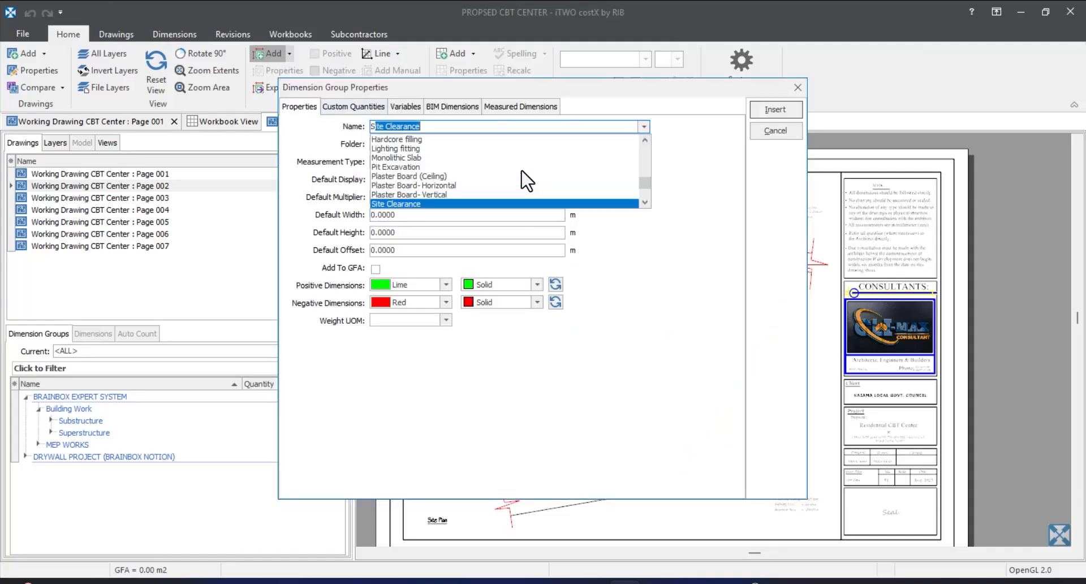
click(491, 126)
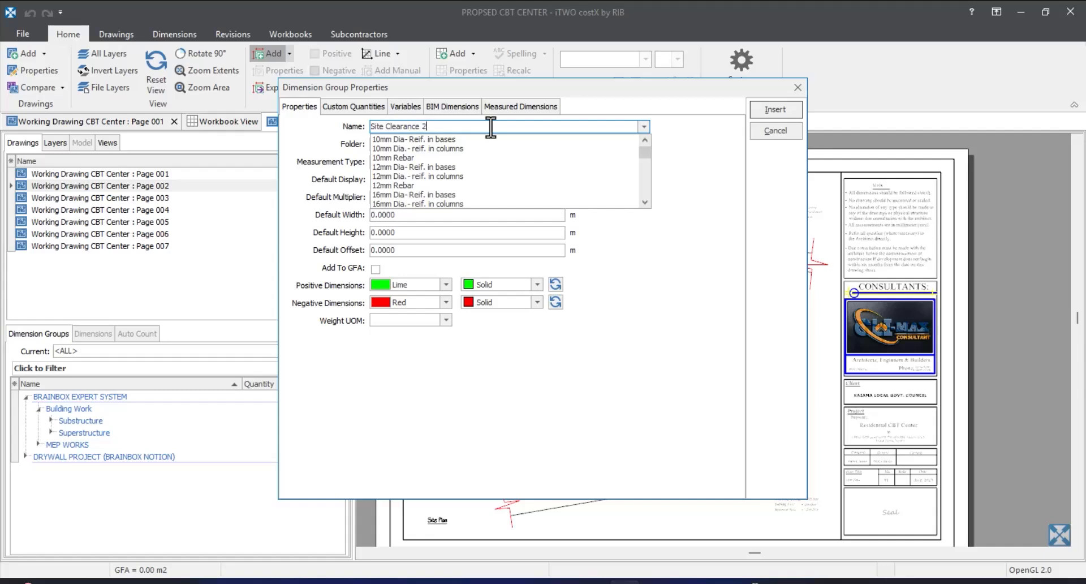
key(BackSpace)
click(715, 275)
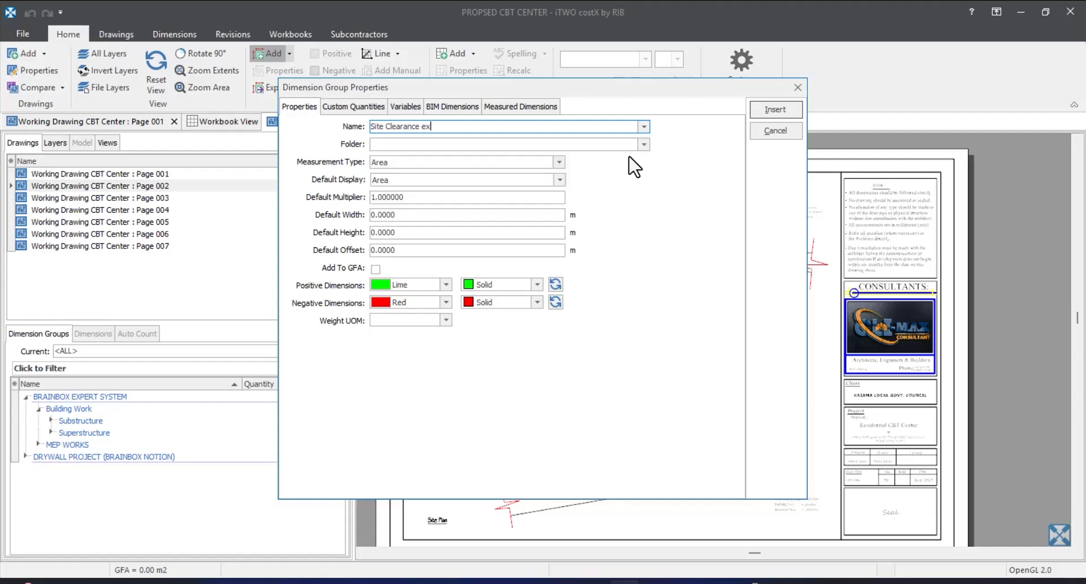
click(780, 108)
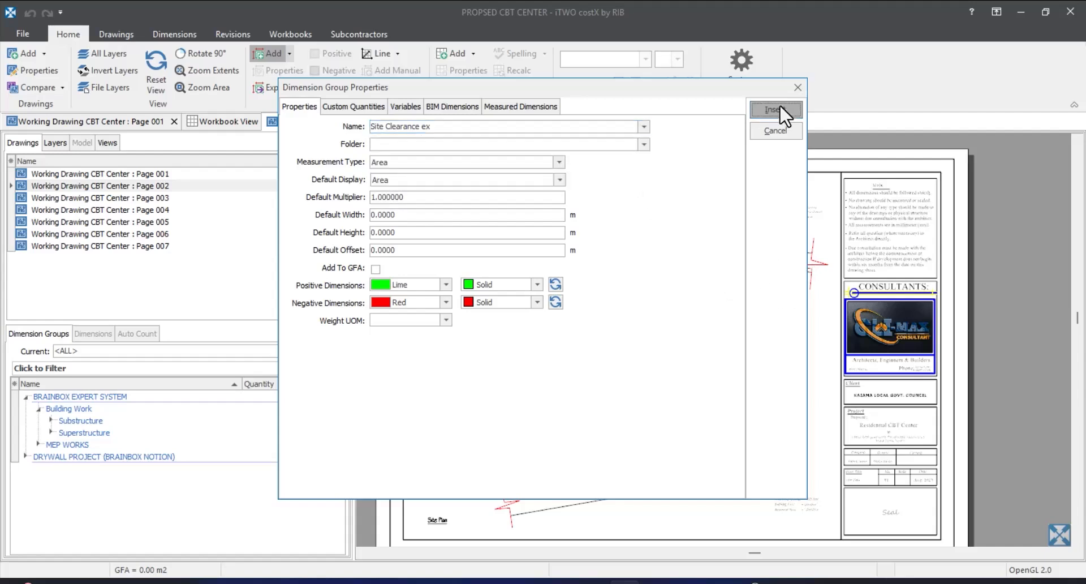
click(542, 318)
- Set the new dimension group's folder to Test folder and insert the group
click(425, 145)
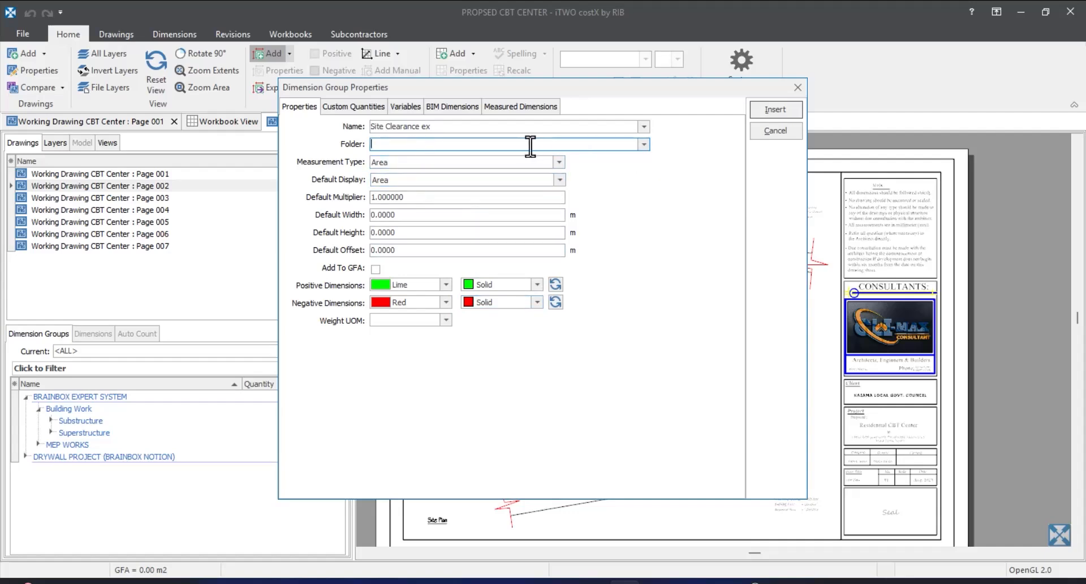
text(example)
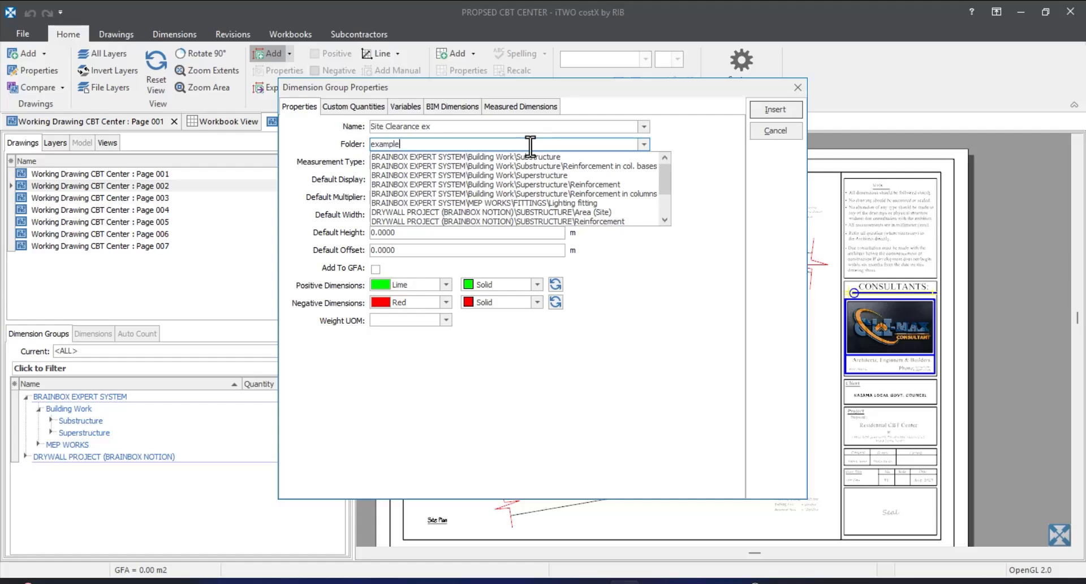
click(695, 304)
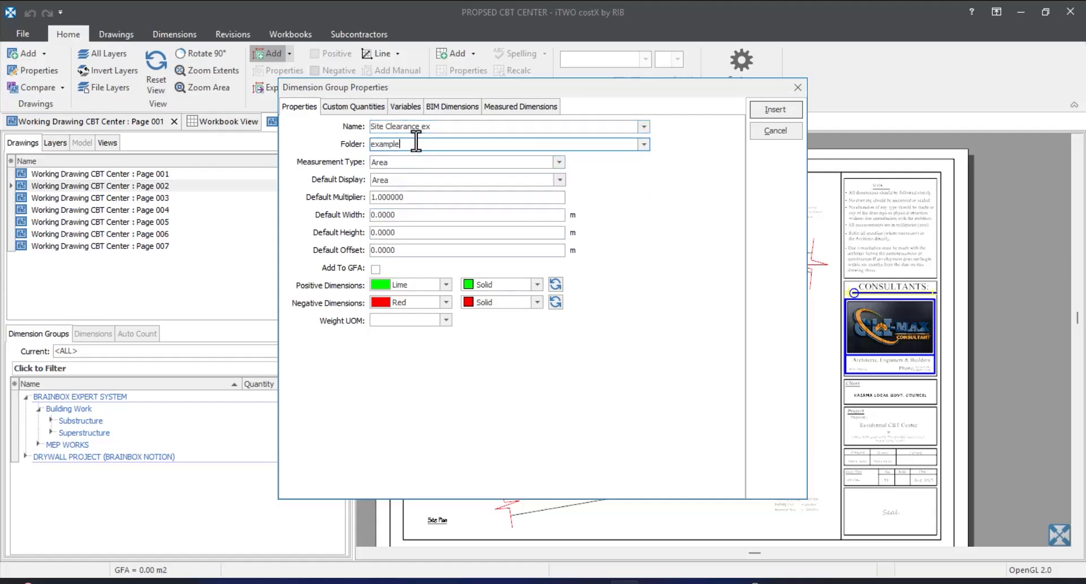
drag(415, 141, 192, 136)
text(Test fol)
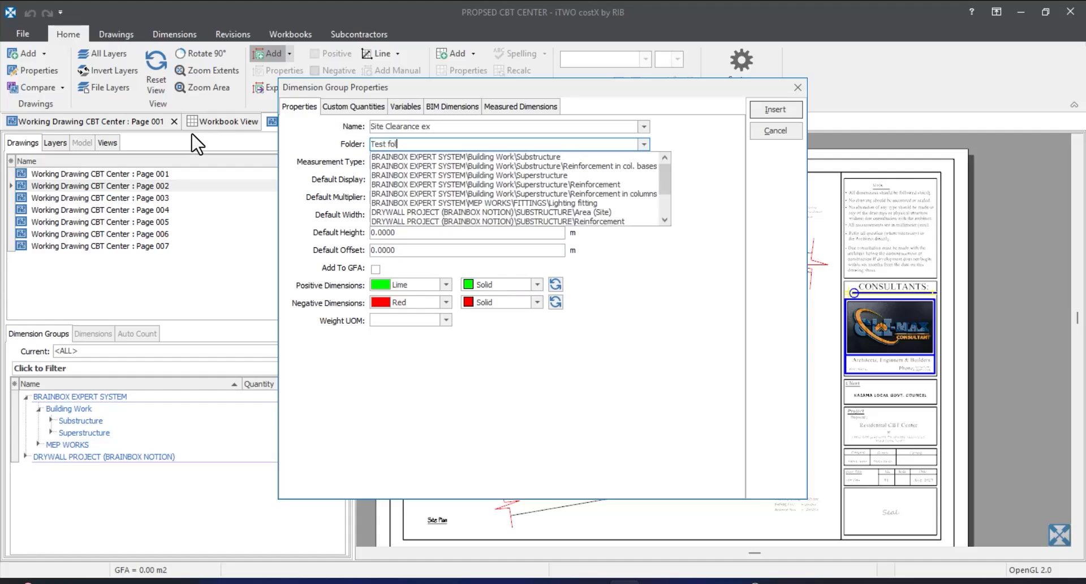
text(der)
click(683, 309)
click(783, 111)
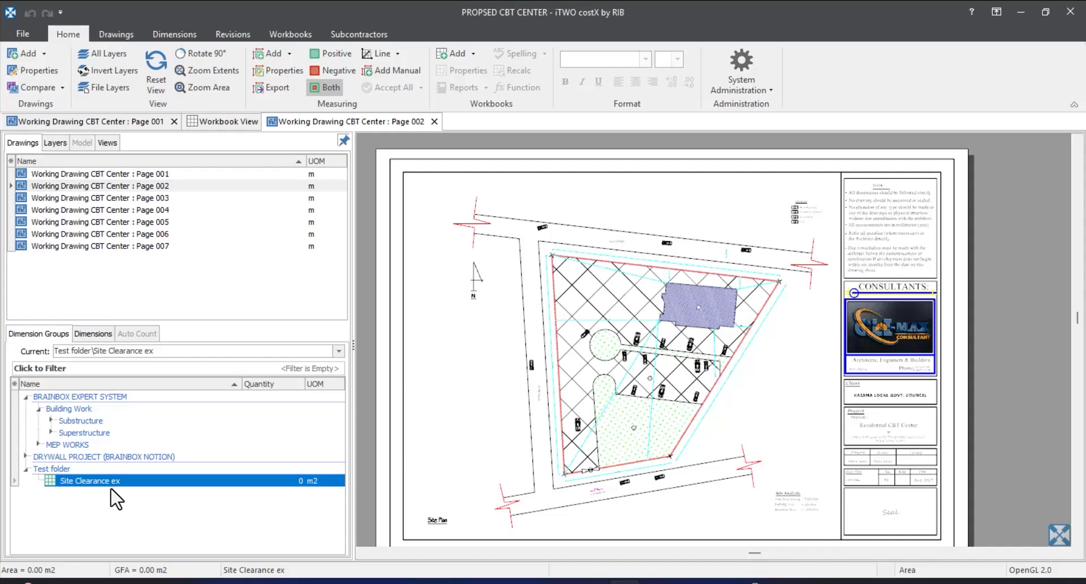
- Switch to PlanSwift to check the Site clearance section's quantities and return to iTWO costX
click(552, 255)
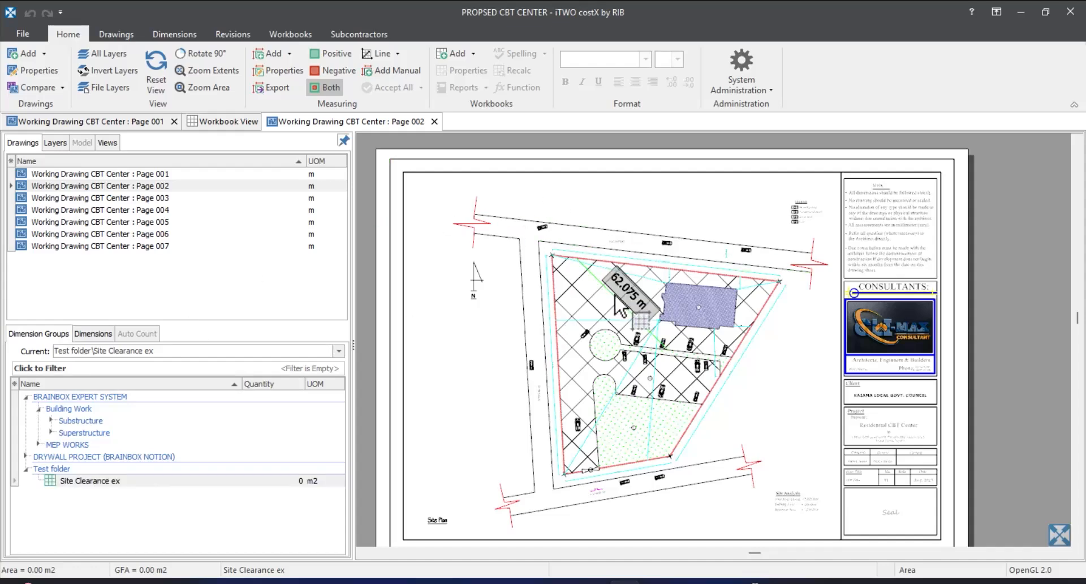
click(502, 583)
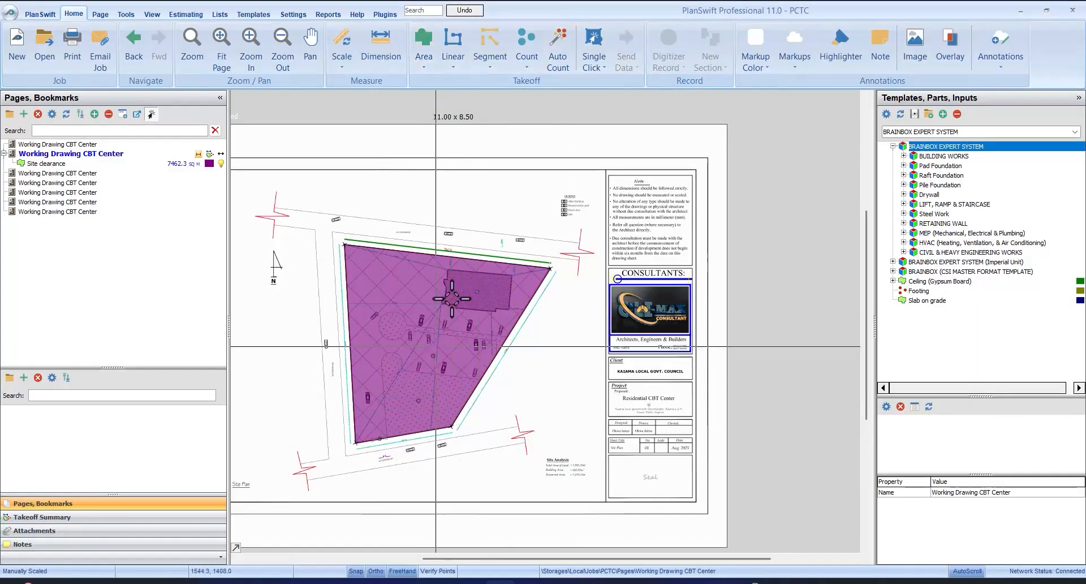
mouse_move(467, 283)
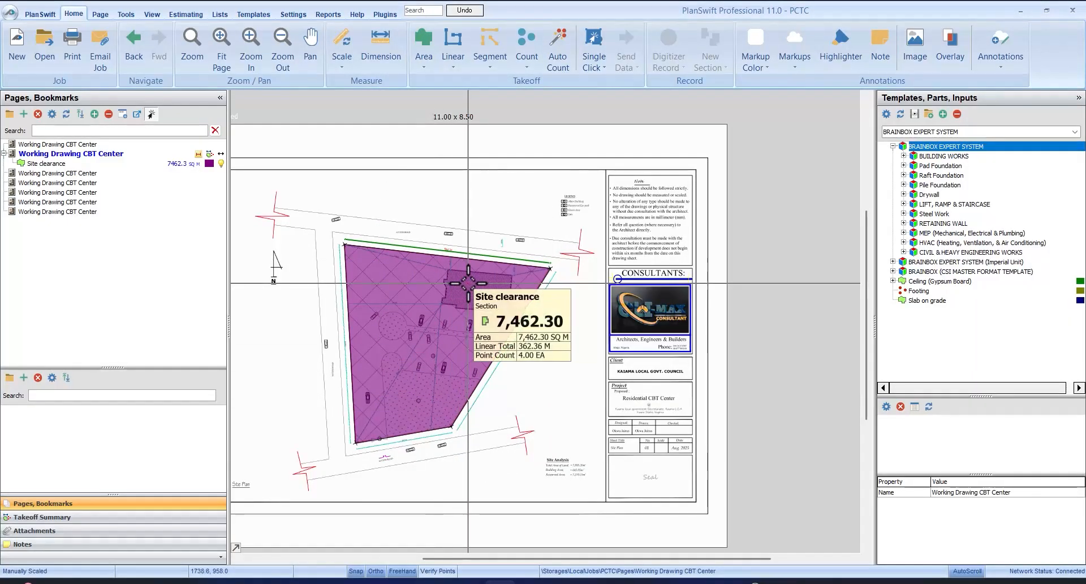
click(625, 582)
click(132, 481)
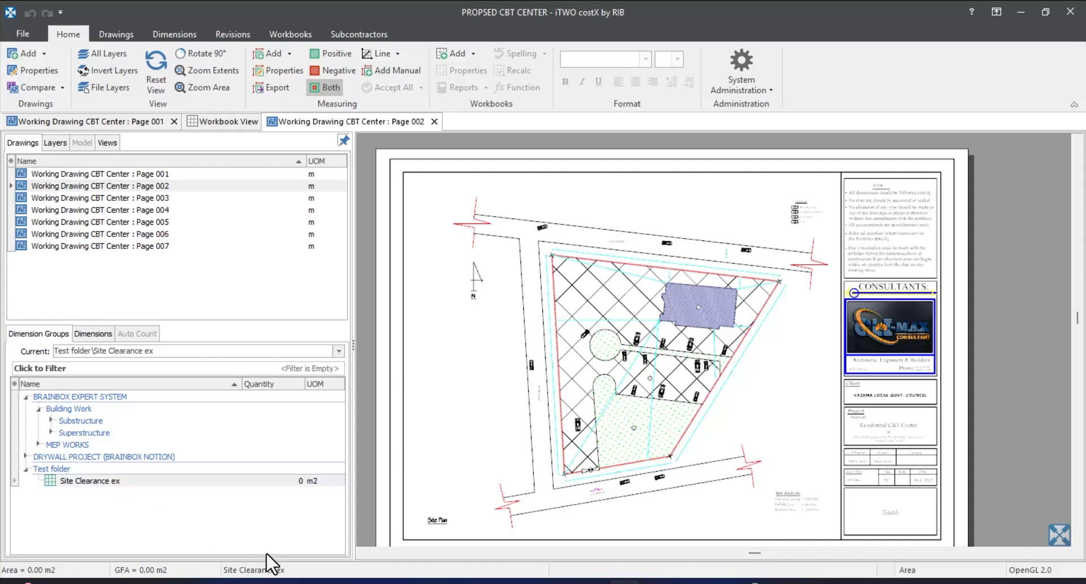
click(551, 255)
scroll(577, 254, up, 4)
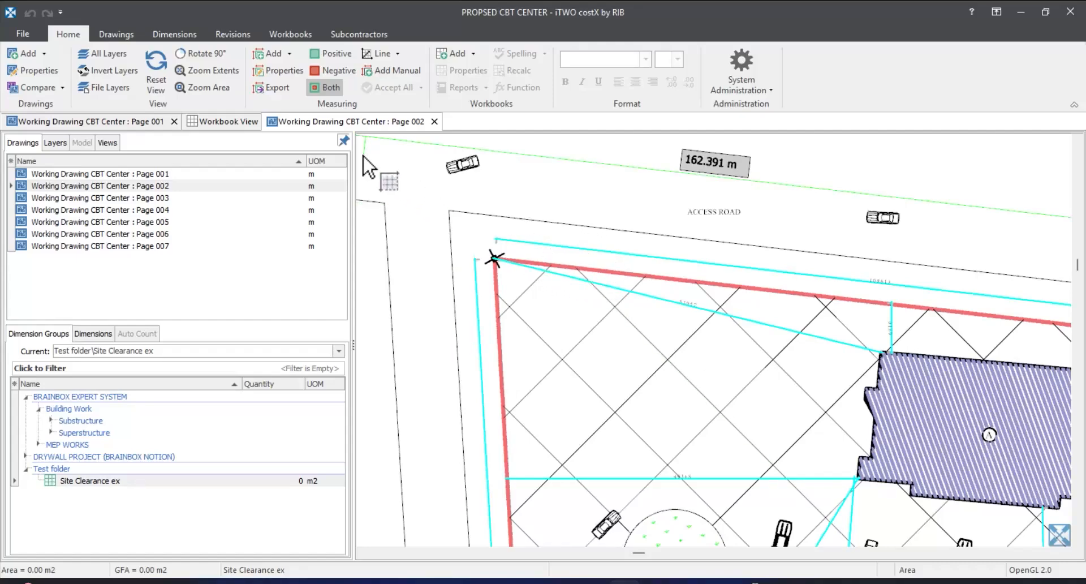
key(Escape)
- Set the dimension type to Point and measure from the northwestern to the northeastern corner of the red site boundary
click(117, 36)
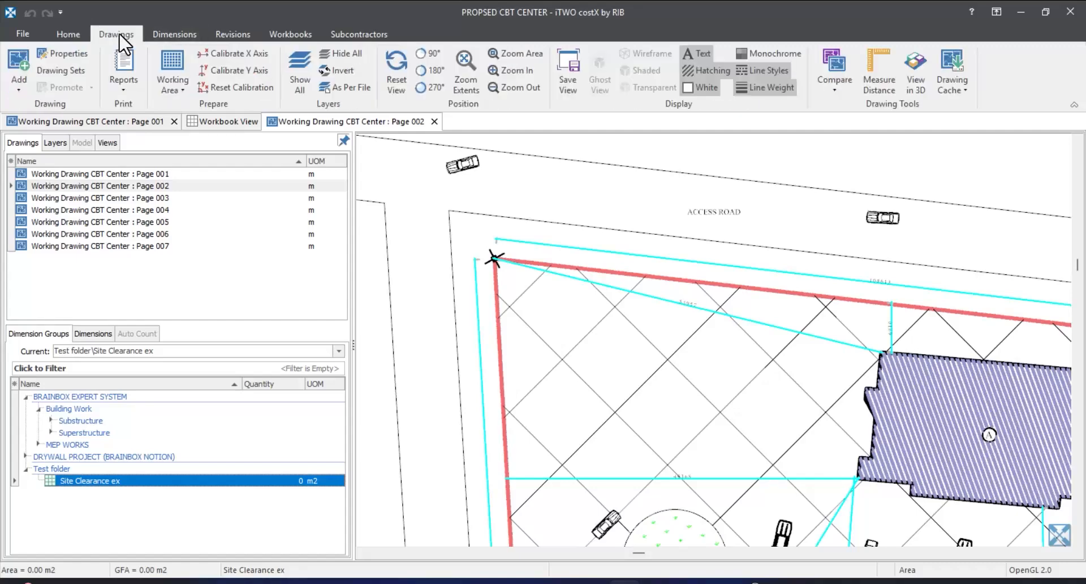
click(159, 34)
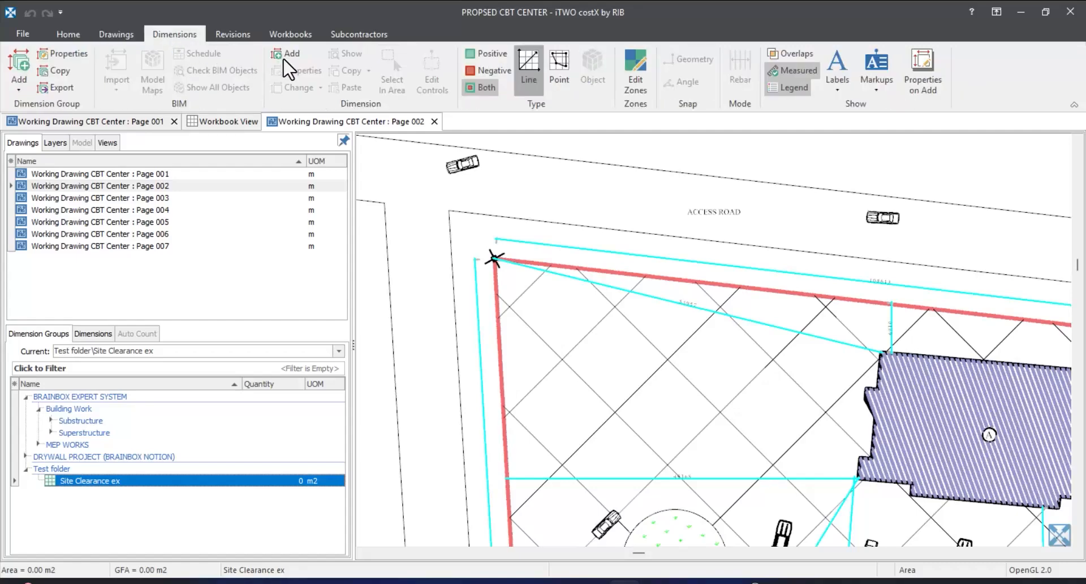
click(554, 65)
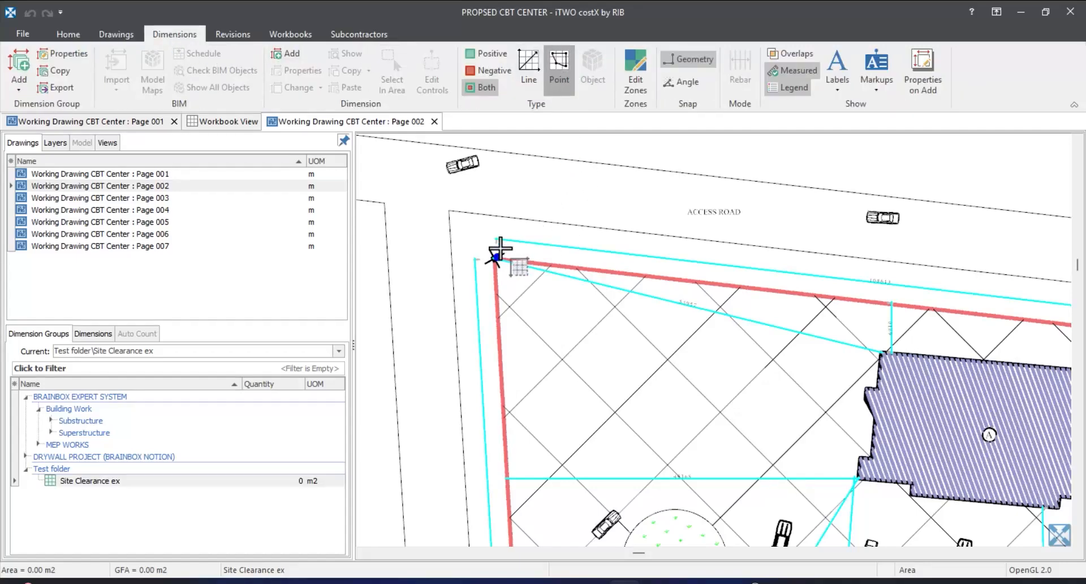
scroll(495, 249, up, 3)
click(490, 249)
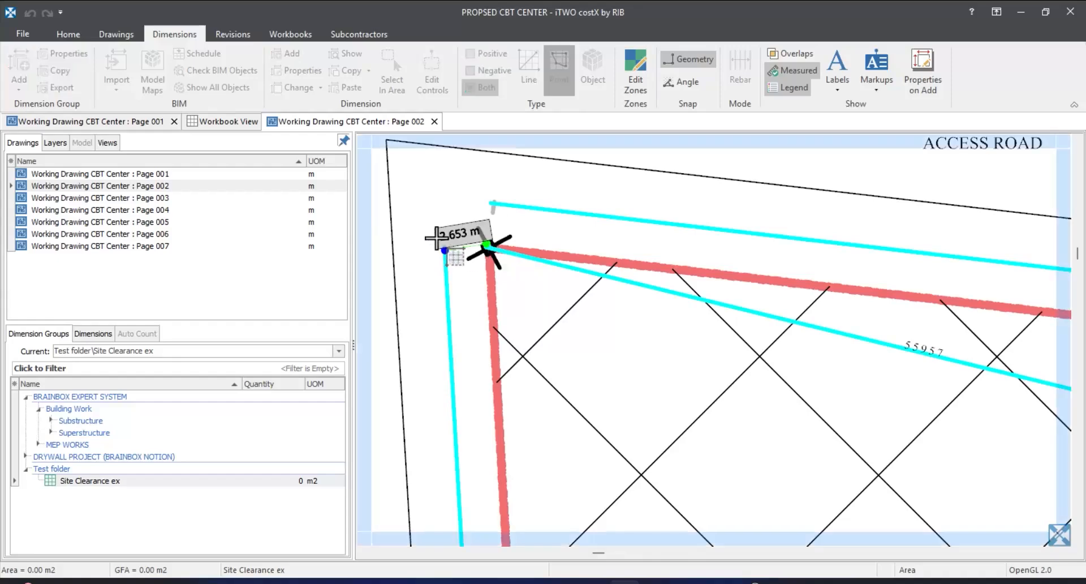
scroll(490, 249, down, 3)
scroll(973, 291, up, 3)
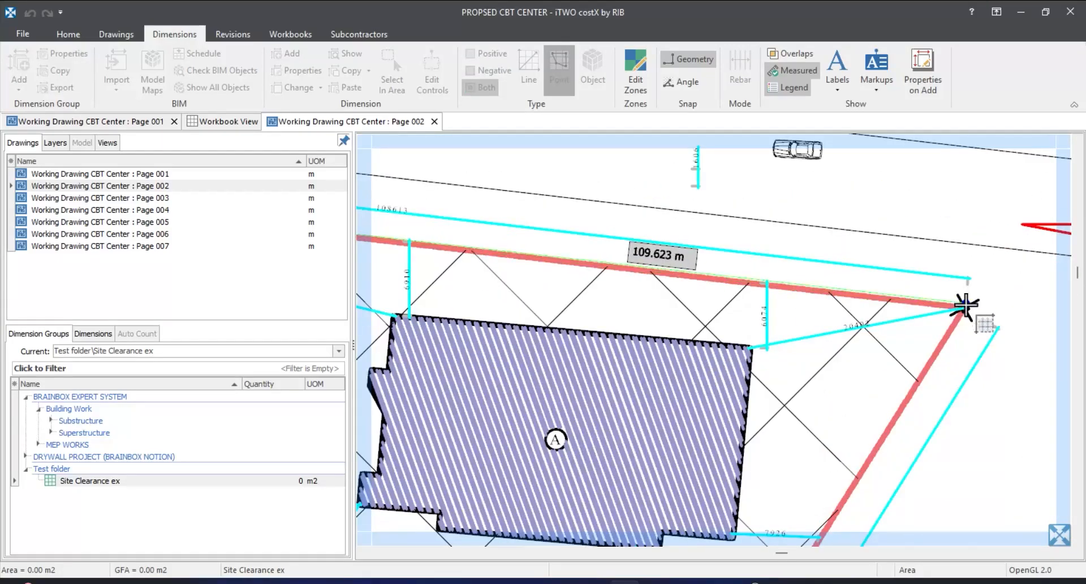
click(964, 304)
- Continue the site clearance outline along the red boundary through the site's southeastern and southwestern corners
scroll(964, 303, down, 3)
scroll(803, 492, up, 3)
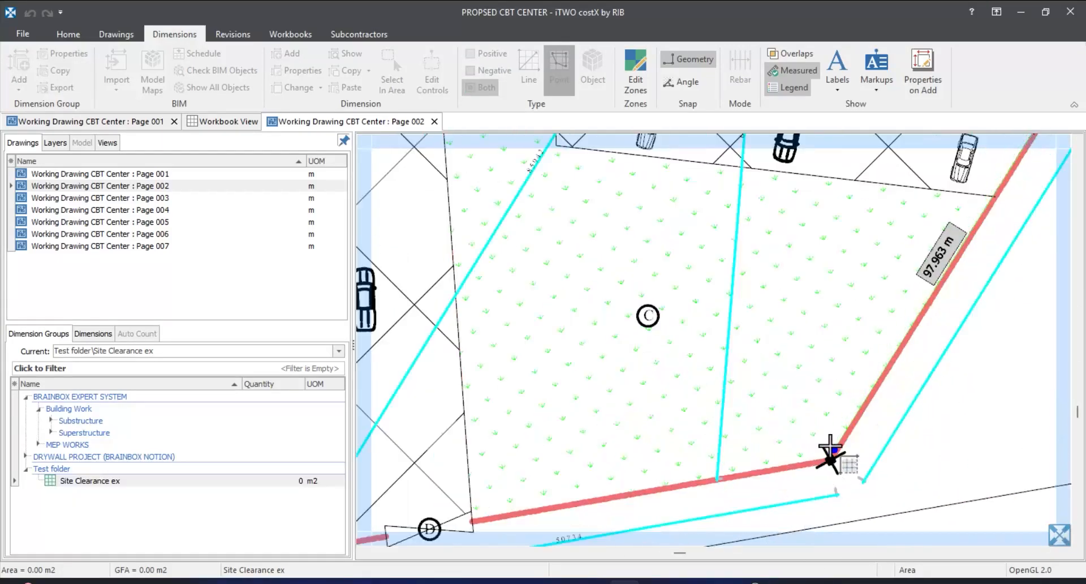
click(833, 465)
scroll(833, 465, down, 3)
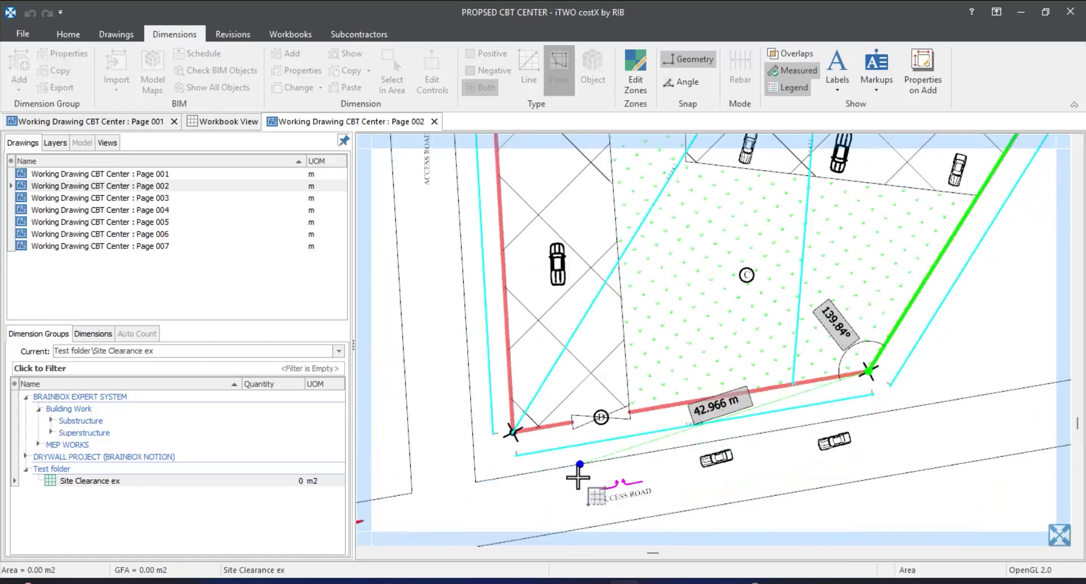
scroll(497, 433, up, 3)
click(490, 405)
scroll(492, 407, down, 5)
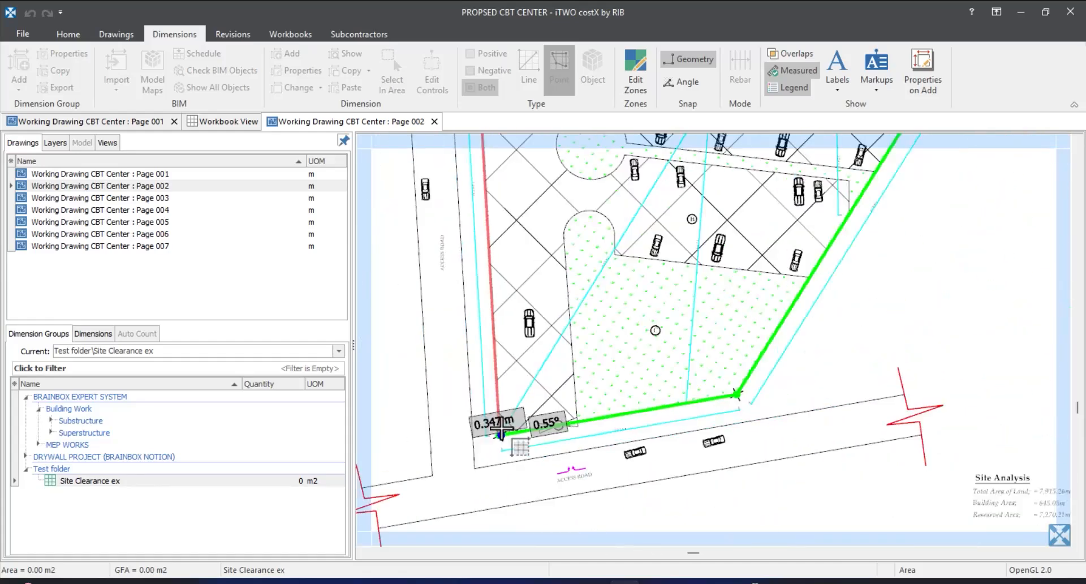
- Finish the site clearance area so it closes along the site's western boundary
scroll(515, 349, up, 3)
scroll(515, 350, up, 2)
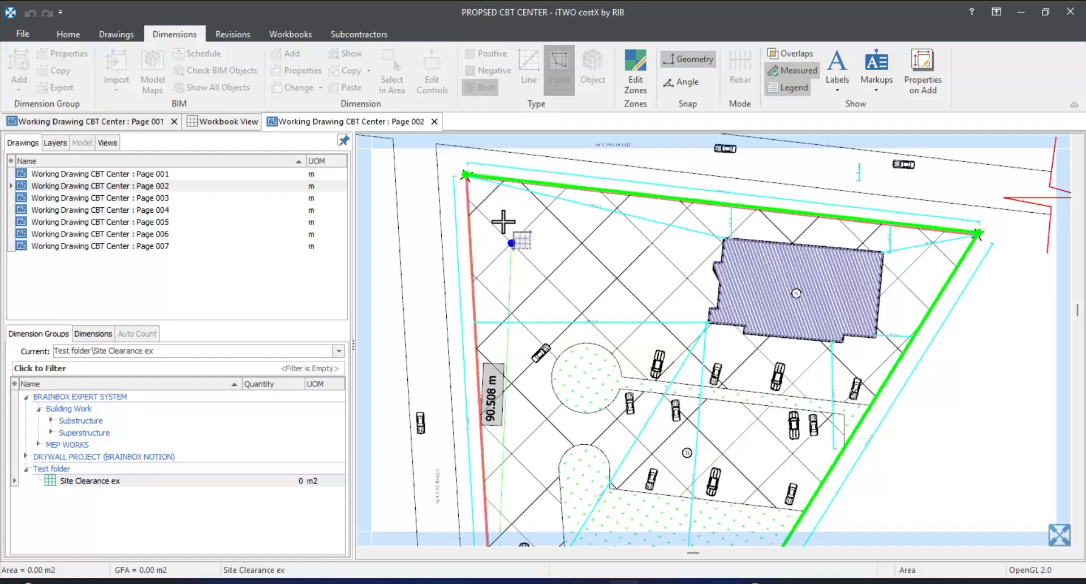
scroll(543, 204, down, 3)
scroll(528, 271, up, 3)
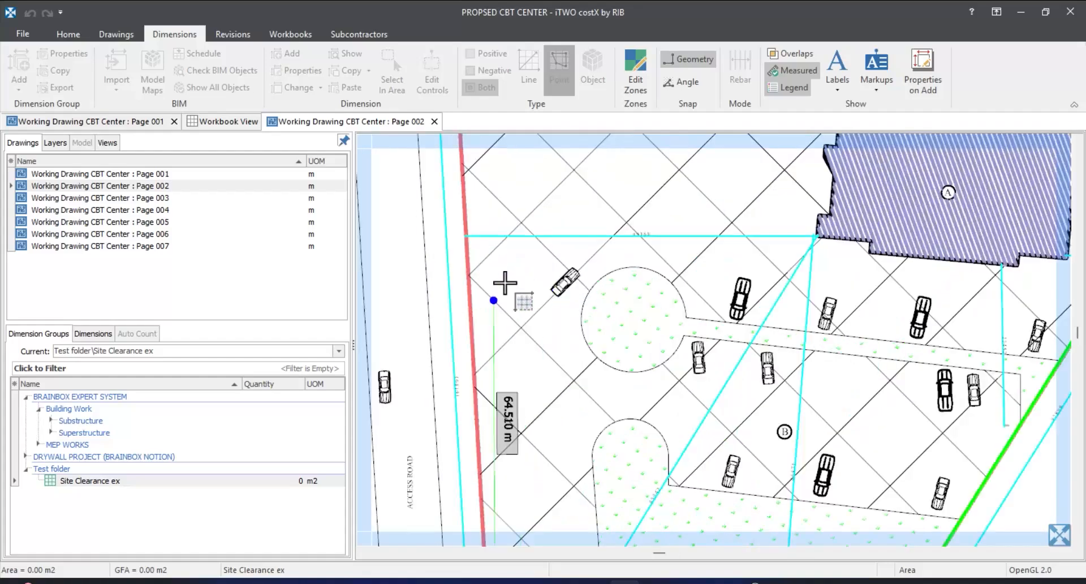
scroll(503, 288, down, 2)
double_click(504, 283)
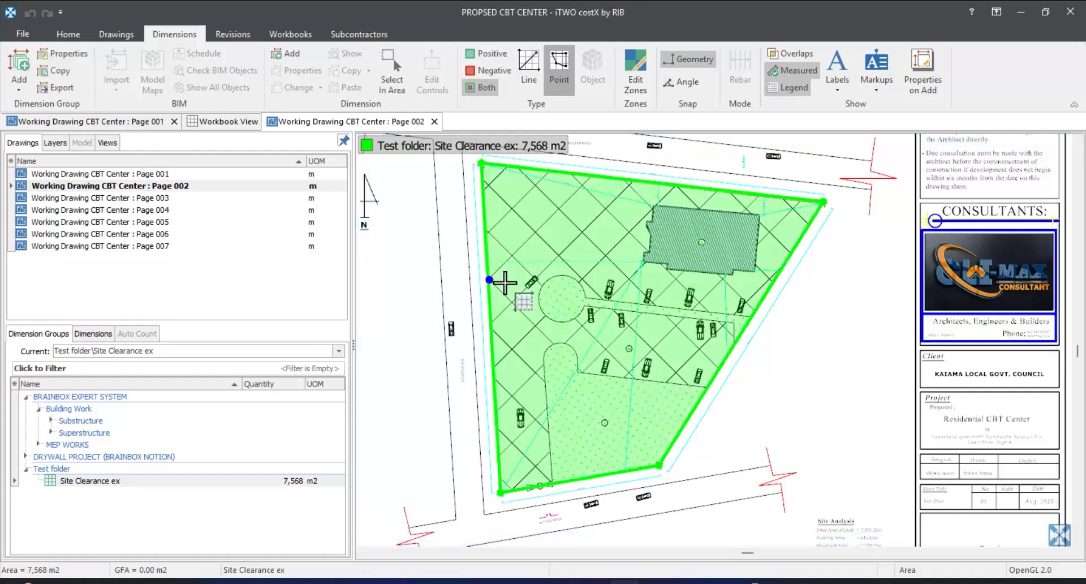
- Stop measuring and inspect the count, length and area of the new site clearance dimension
right_click(534, 298)
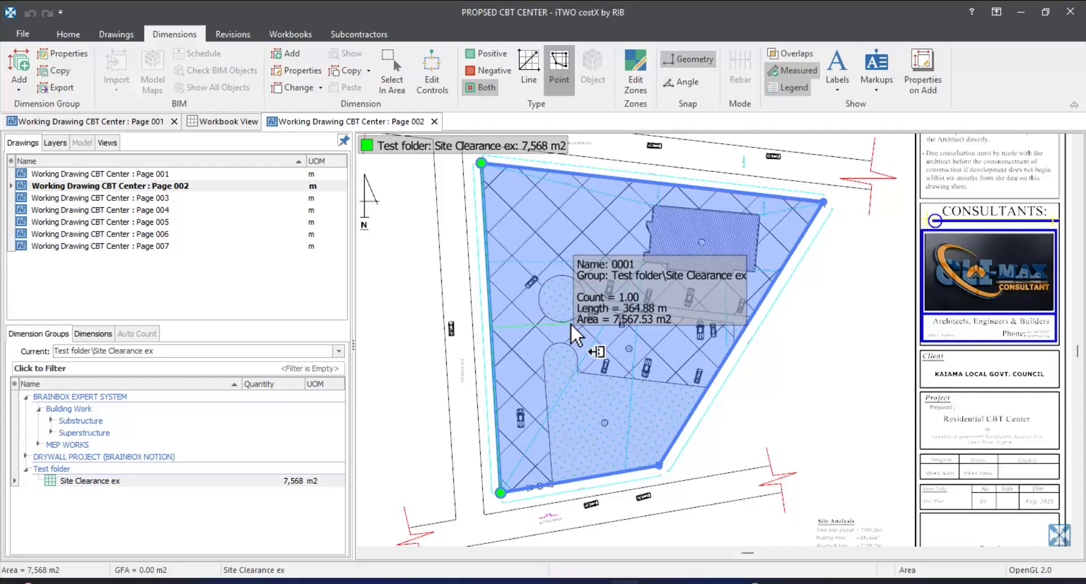
click(573, 381)
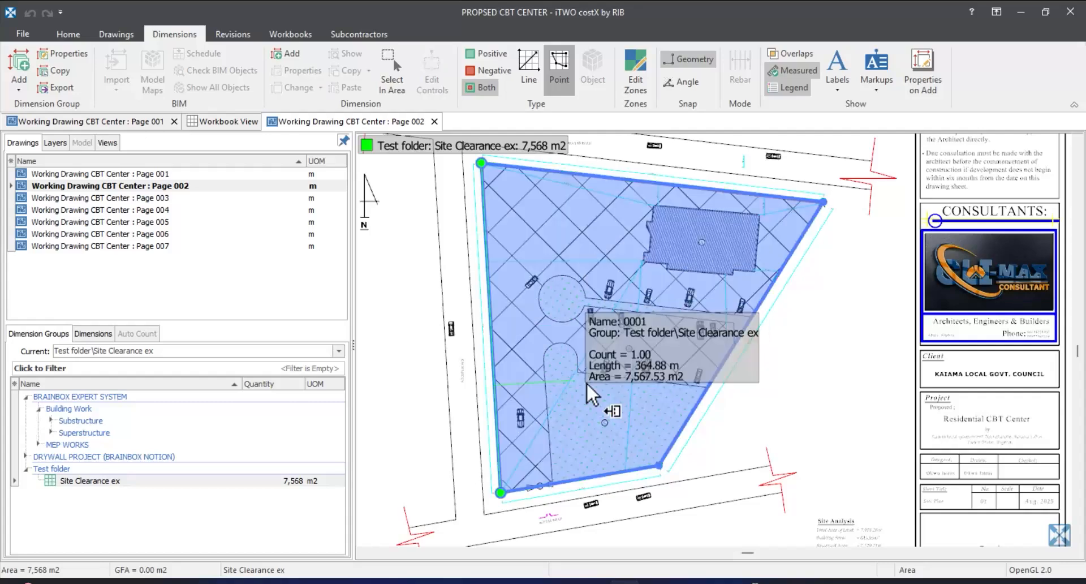
click(588, 387)
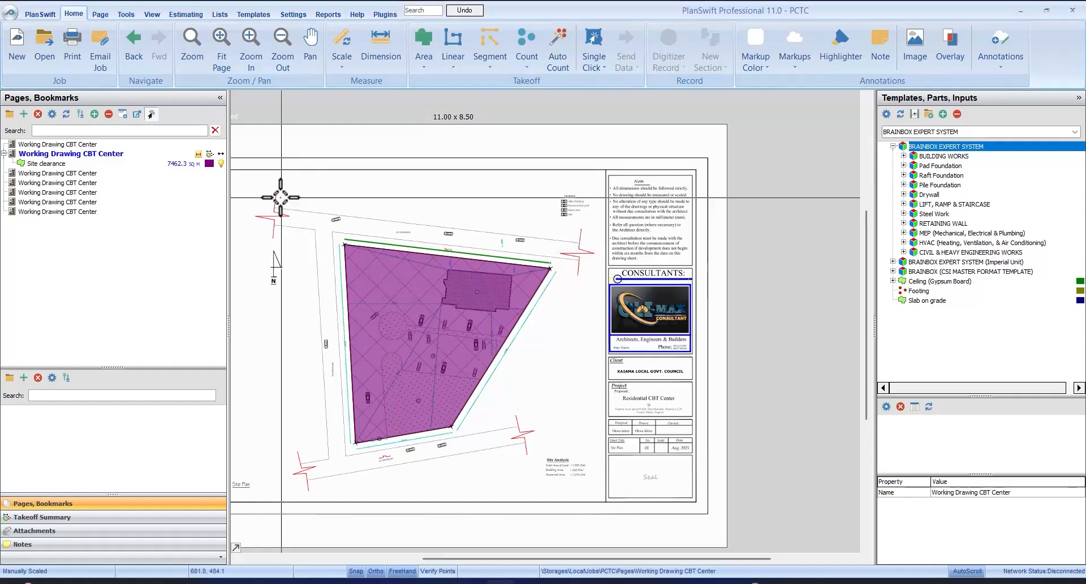
- In PlanSwift, select the Site clearance section and examine how its outline meets the northwestern boundary corner
click(170, 167)
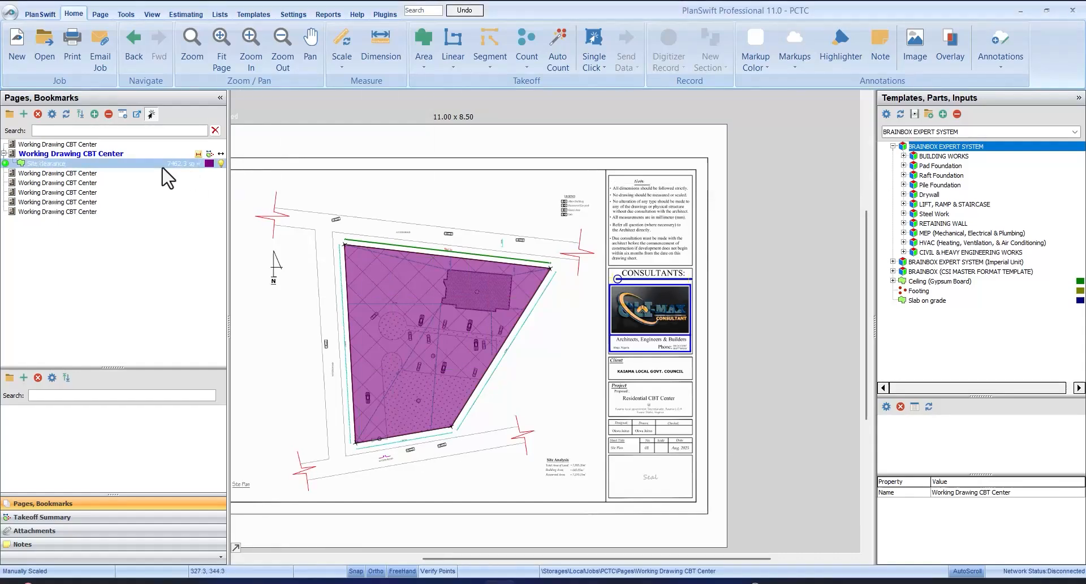
click(441, 305)
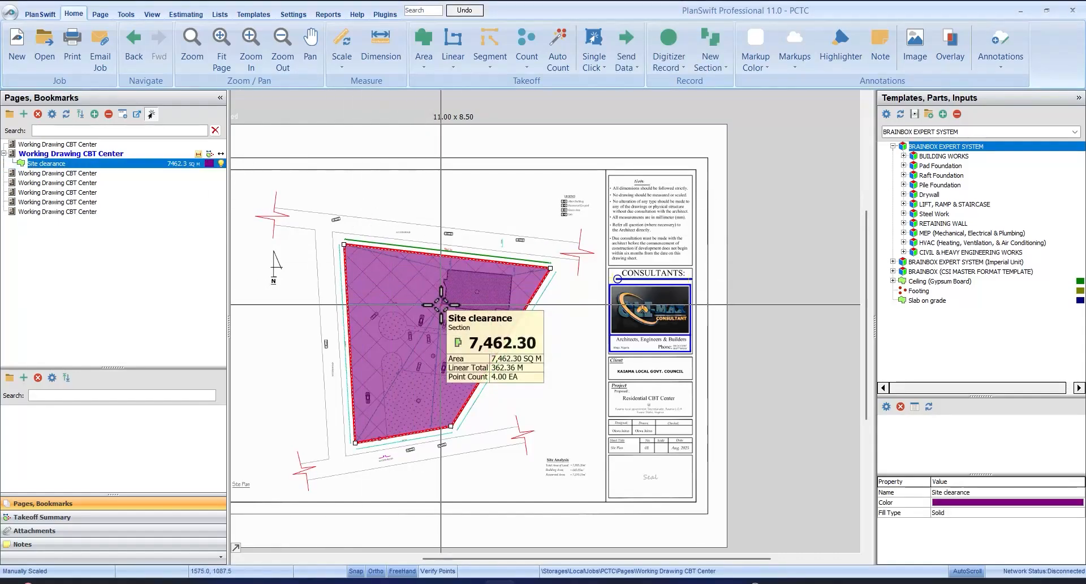
scroll(342, 246, up, 5)
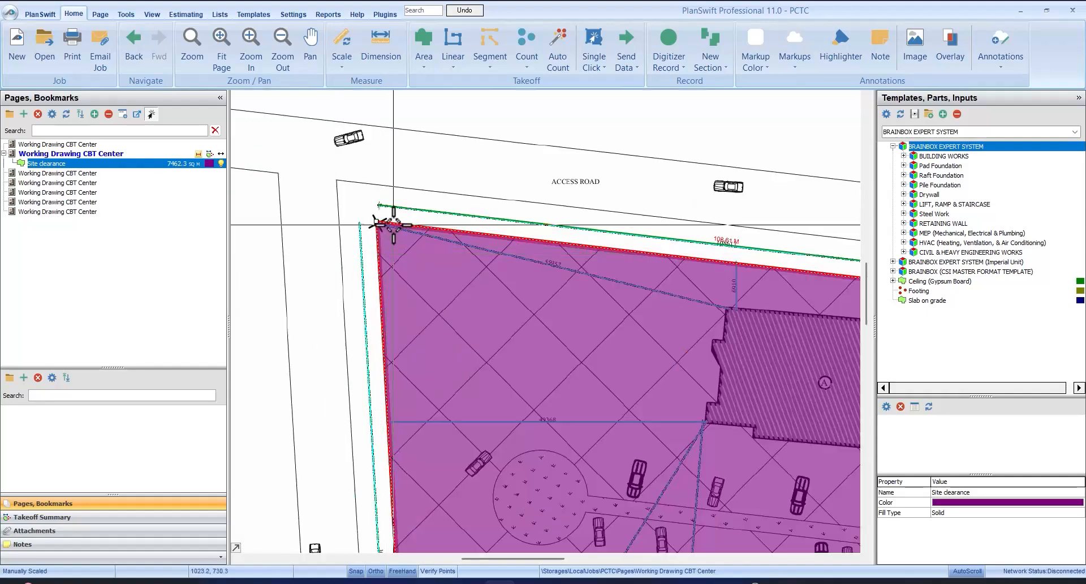
scroll(348, 226, up, 5)
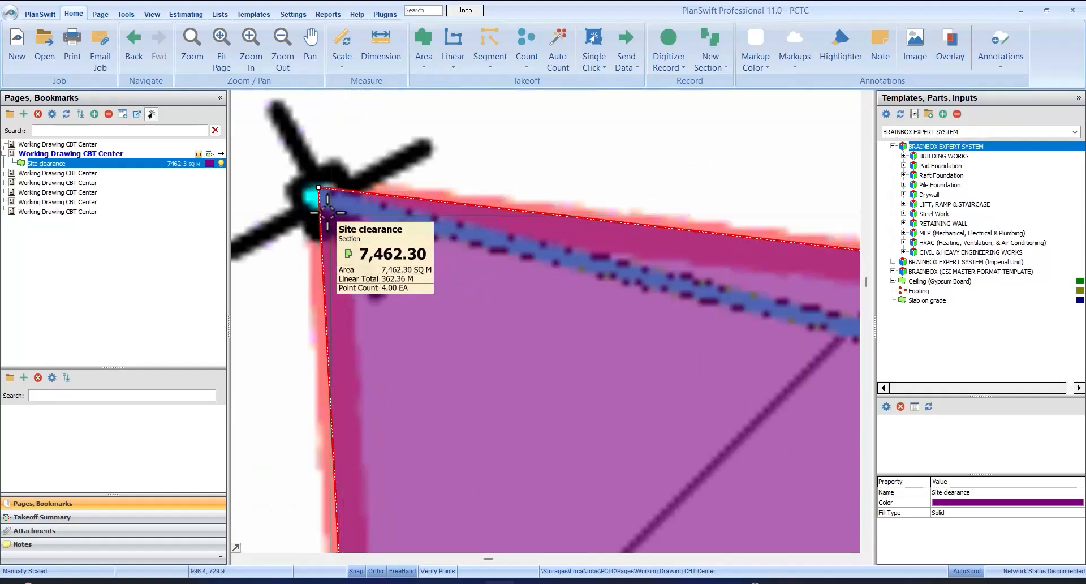
scroll(337, 209, down, 2)
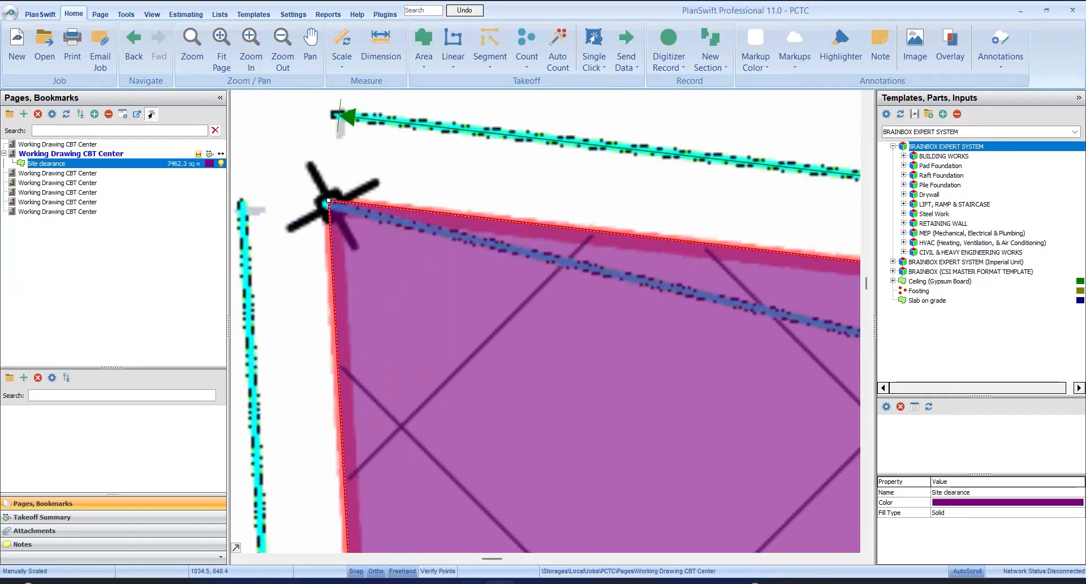
- Switch to iTWO costX and move the site clearance area's northeastern control point onto the centre of the boundary corner marker
mouse_move(500, 582)
click(625, 582)
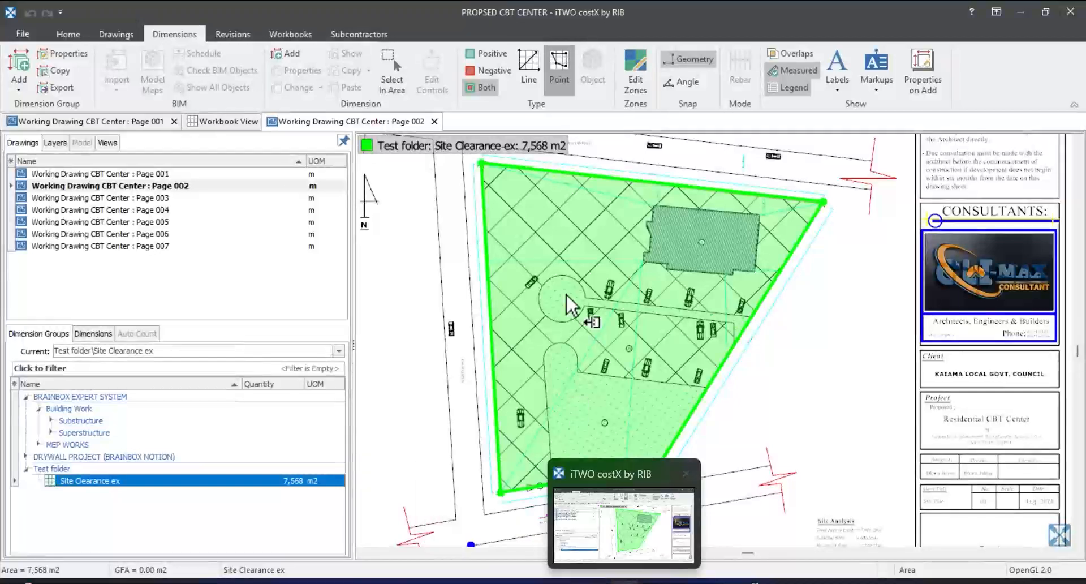
scroll(833, 208, up, 5)
scroll(797, 192, up, 3)
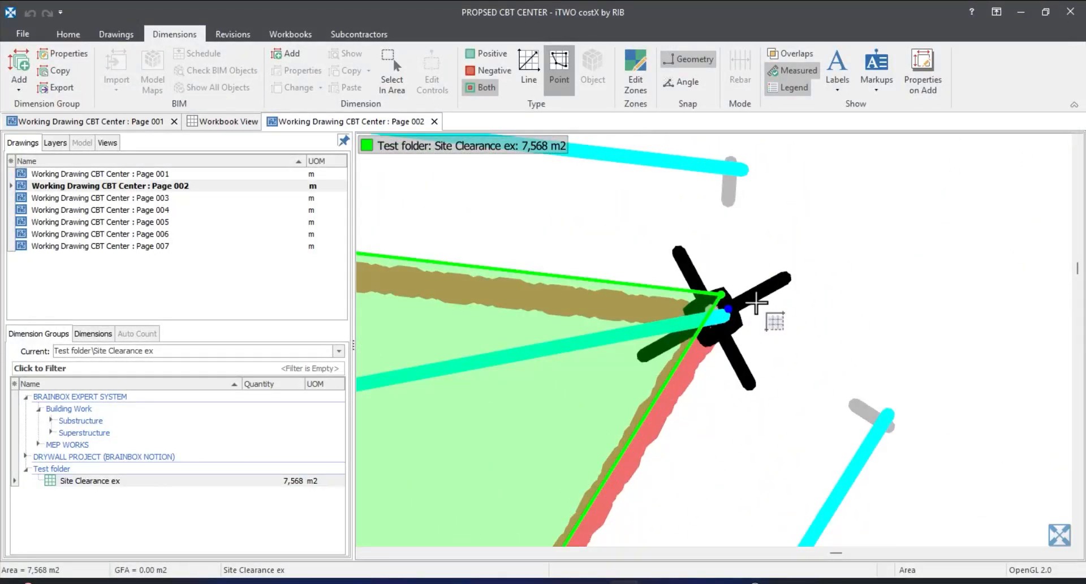
click(595, 370)
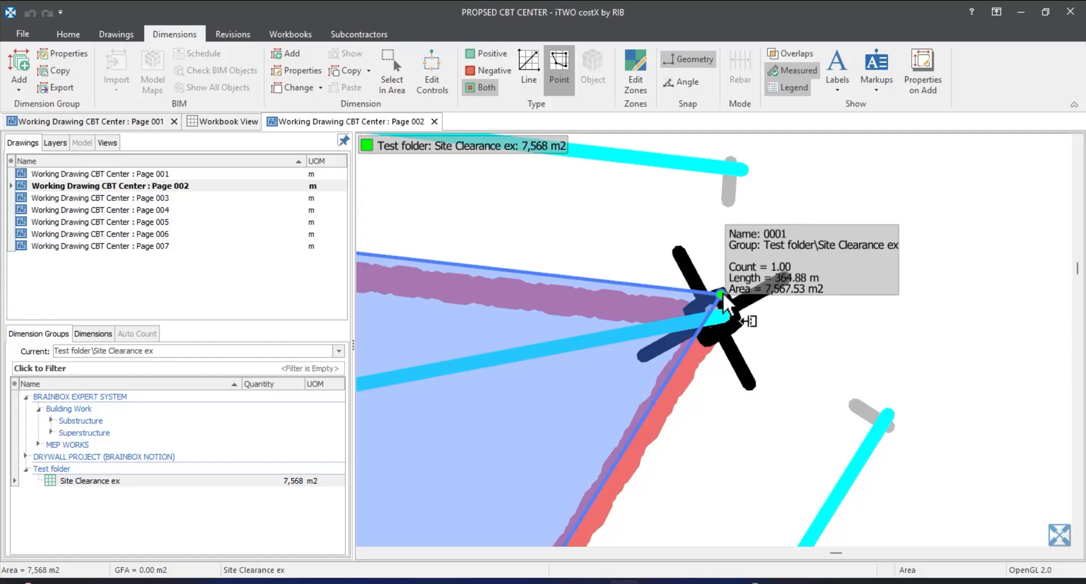
drag(722, 296, 722, 315)
scroll(837, 238, down, 6)
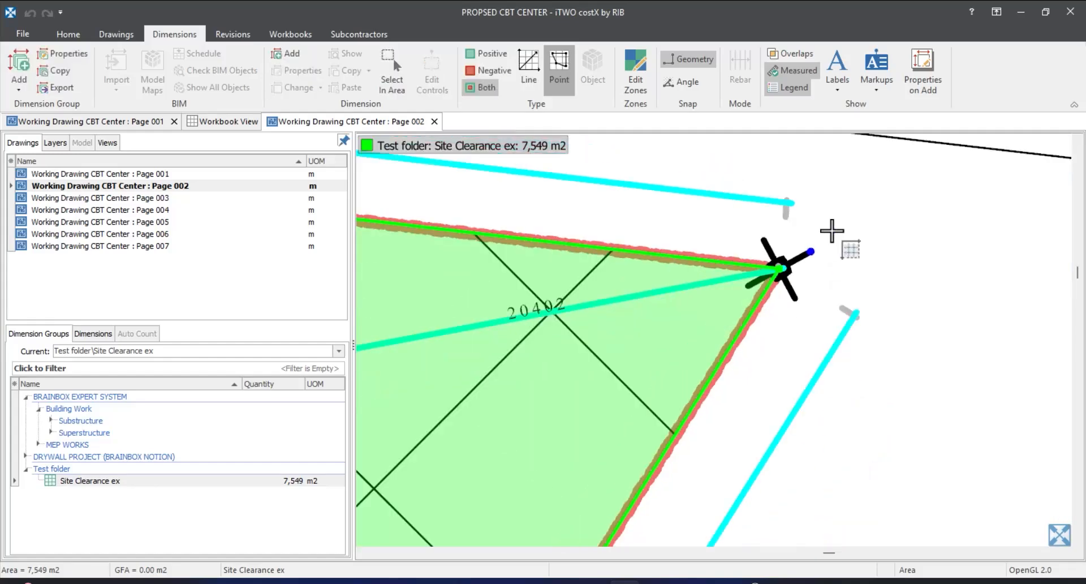
- Check the southern corners and move the area's northwestern control point onto the centre of its boundary corner marker
scroll(776, 291, up, 6)
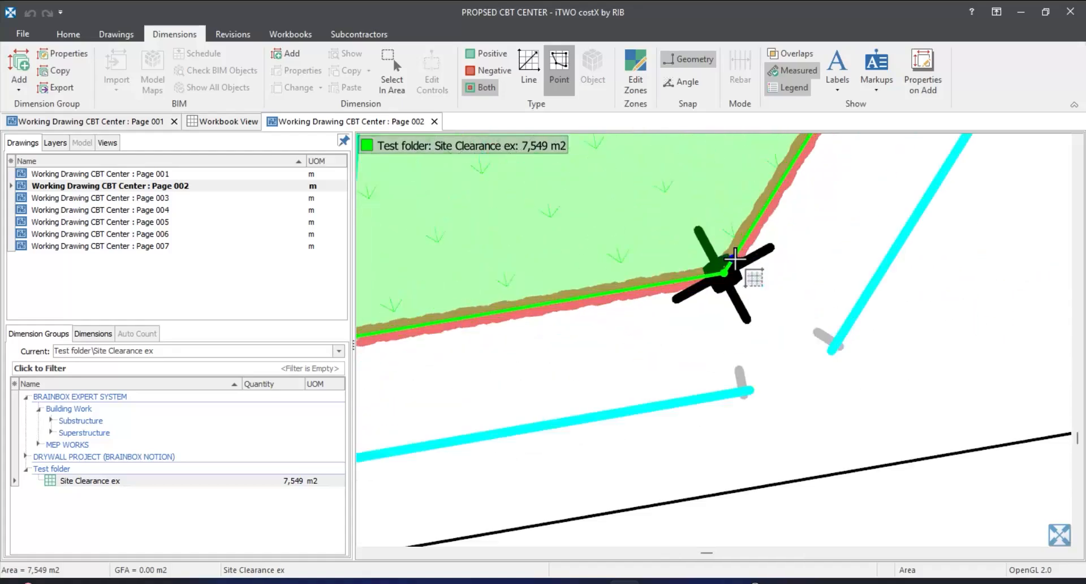
scroll(800, 272, down, 3)
scroll(412, 329, up, 4)
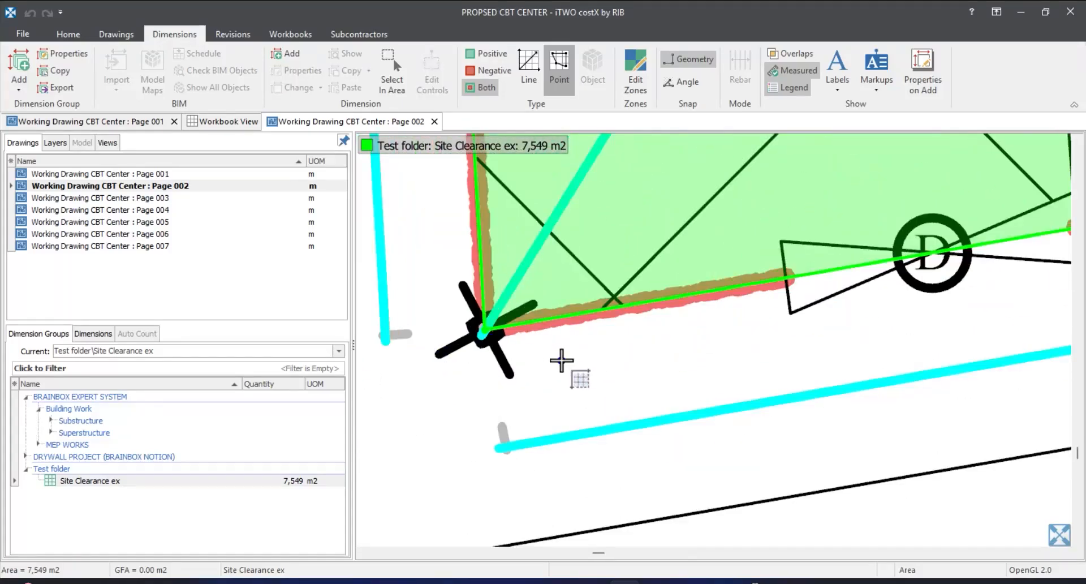
scroll(560, 363, down, 9)
scroll(555, 234, up, 6)
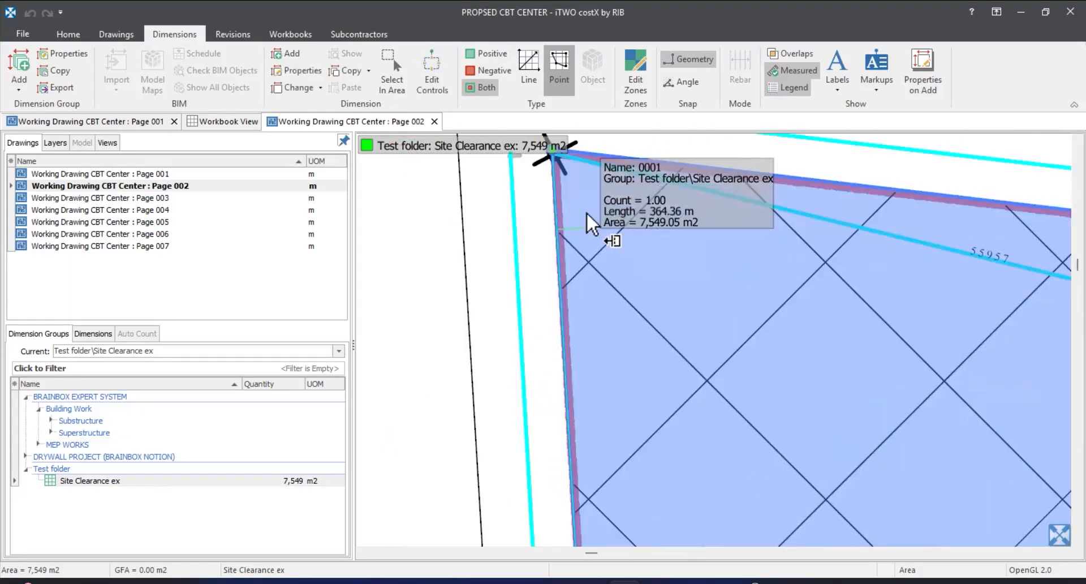
scroll(536, 250, up, 3)
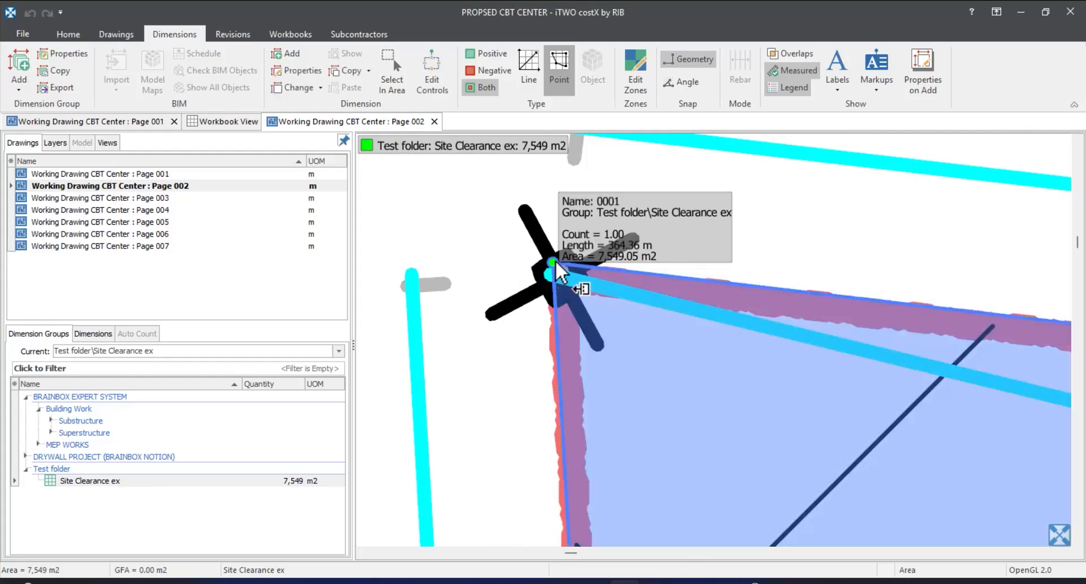
drag(556, 263, 559, 274)
scroll(506, 282, down, 2)
scroll(507, 282, down, 5)
scroll(659, 270, down, 2)
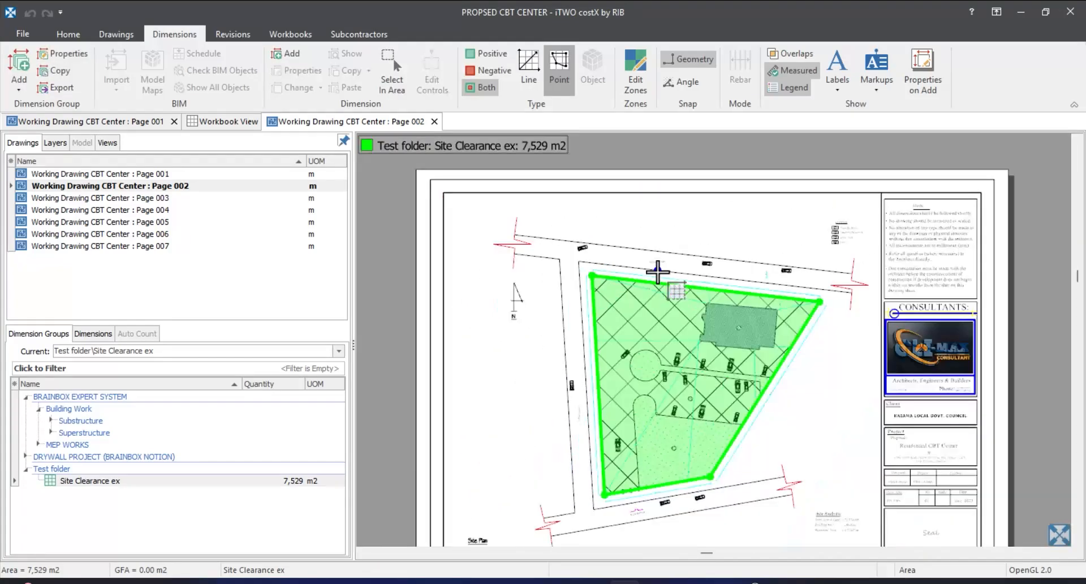
- Examine how the adjusted site clearance outline fits the northeastern corner of the site
scroll(735, 367, up, 2)
scroll(884, 227, up, 5)
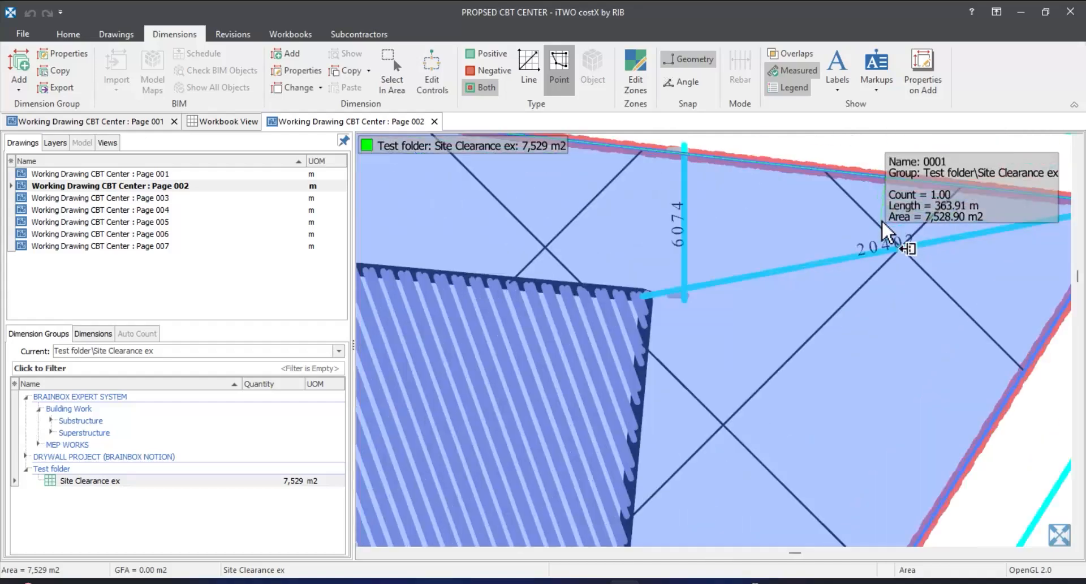
scroll(697, 278, down, 4)
scroll(809, 272, up, 5)
scroll(838, 381, down, 4)
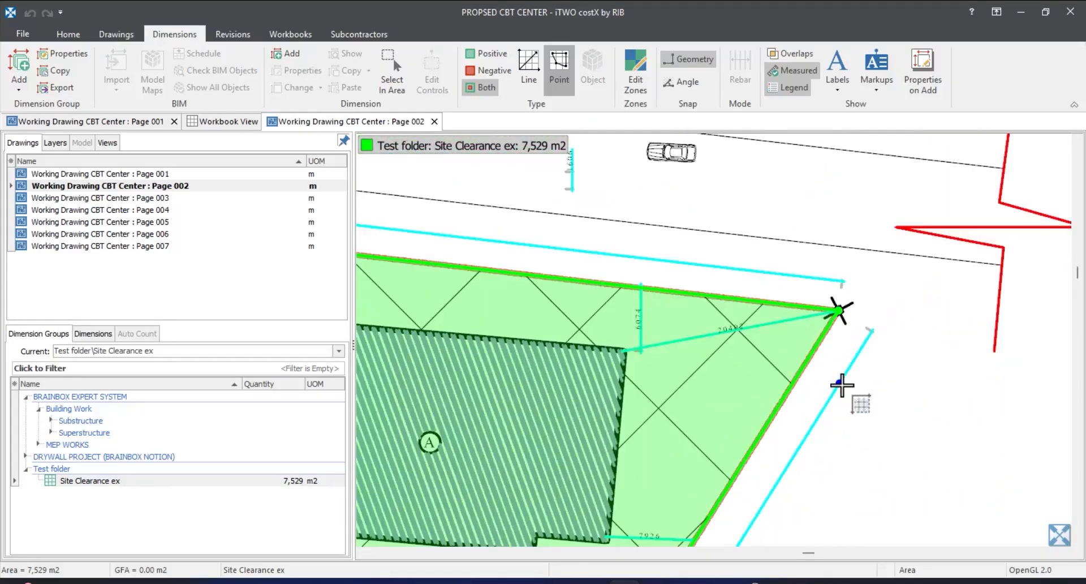
scroll(849, 317, up, 4)
click(825, 354)
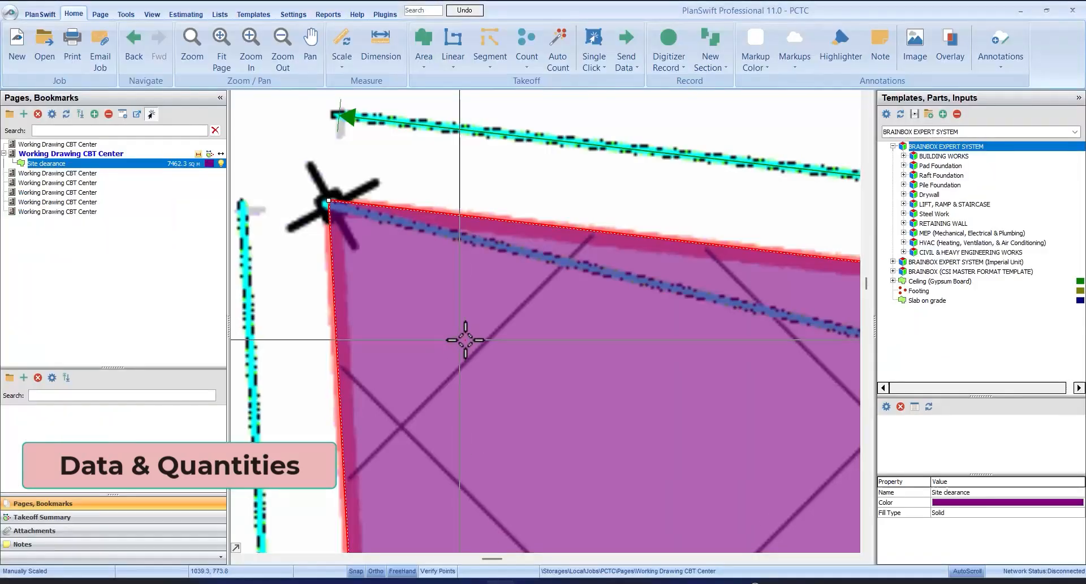
- Switch to PlanSwift and review the Site clearance takeoff on the plan and its quantity and pricing in the estimate
scroll(460, 339, down, 5)
scroll(504, 296, up, 3)
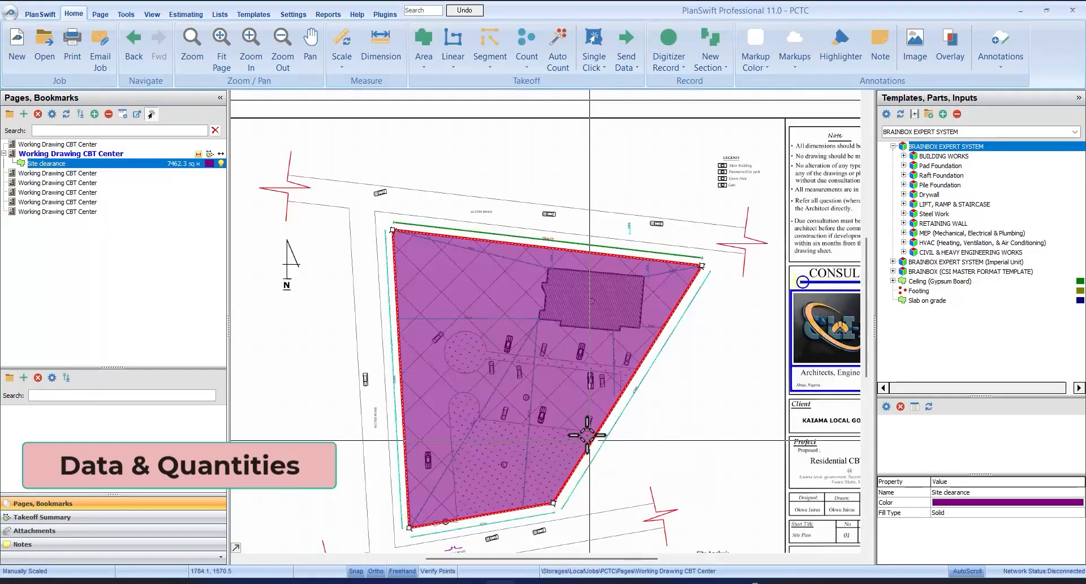
mouse_move(544, 384)
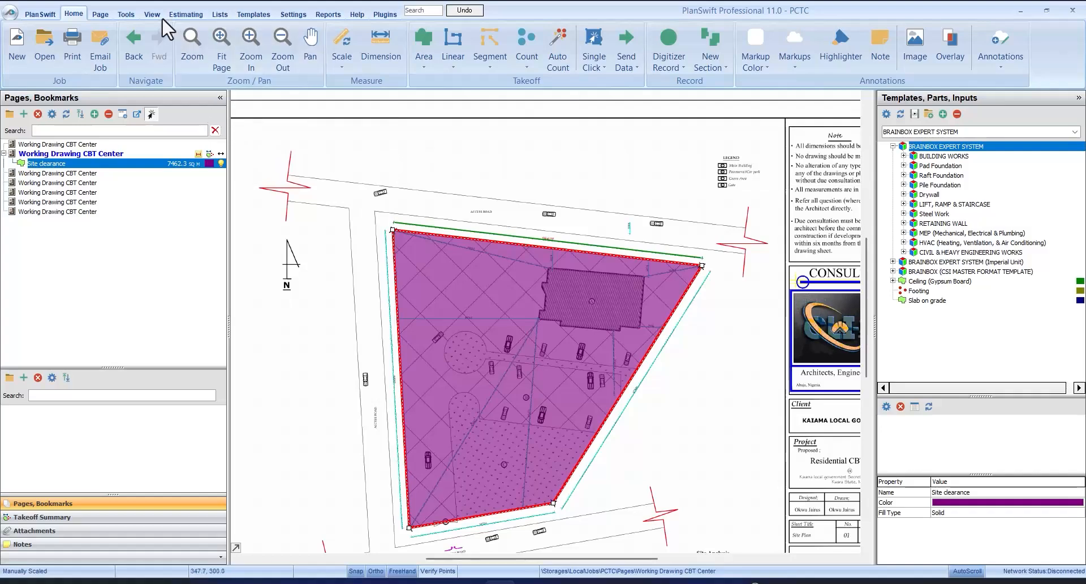
click(194, 16)
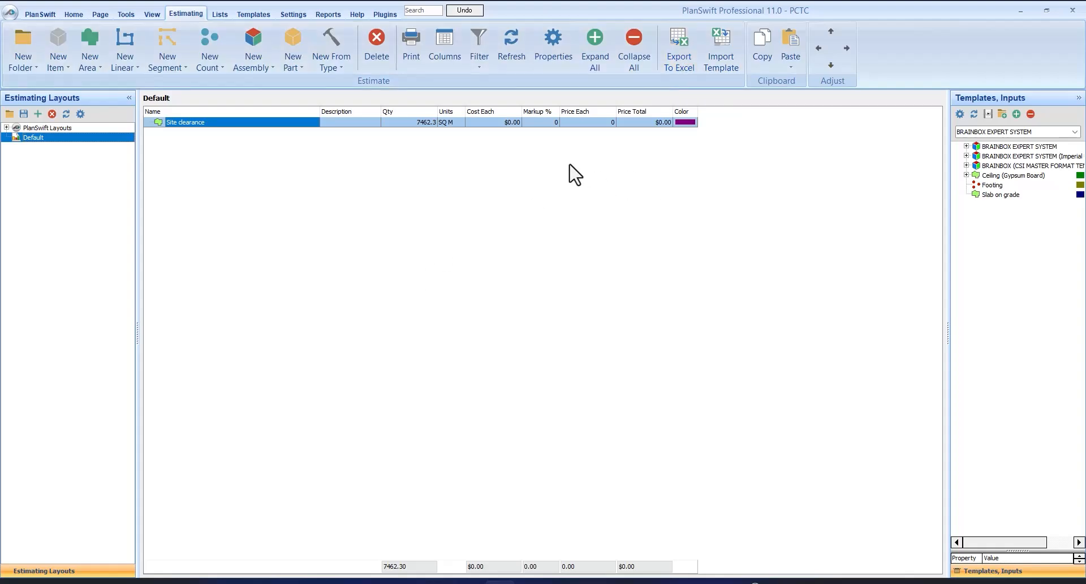
click(72, 12)
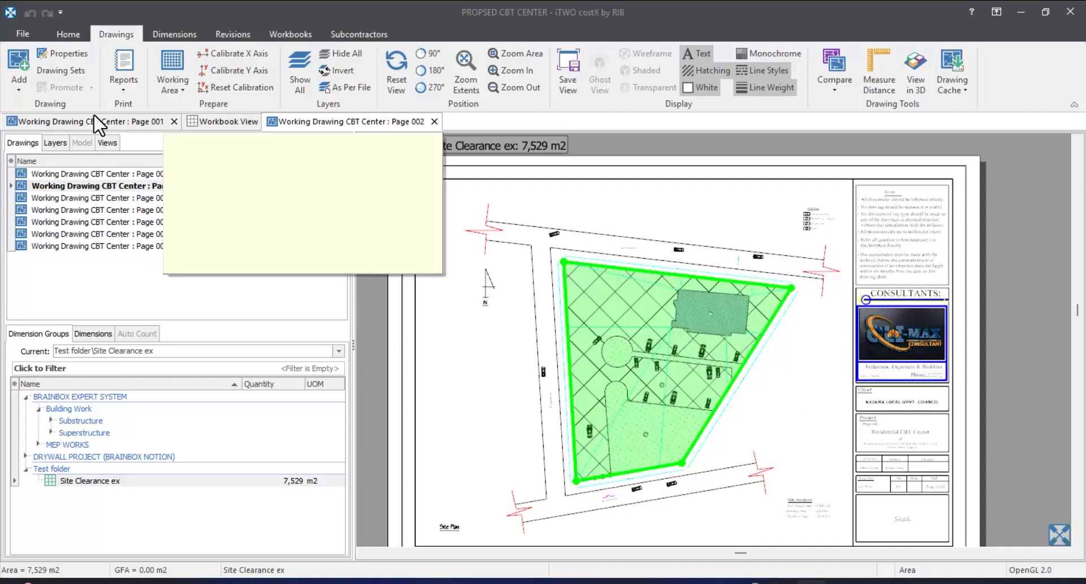
- Switch to iTWO costX, view the workbooks and compare the Site Clearance ex takeoff with PlanSwift's Site clearance section
click(226, 129)
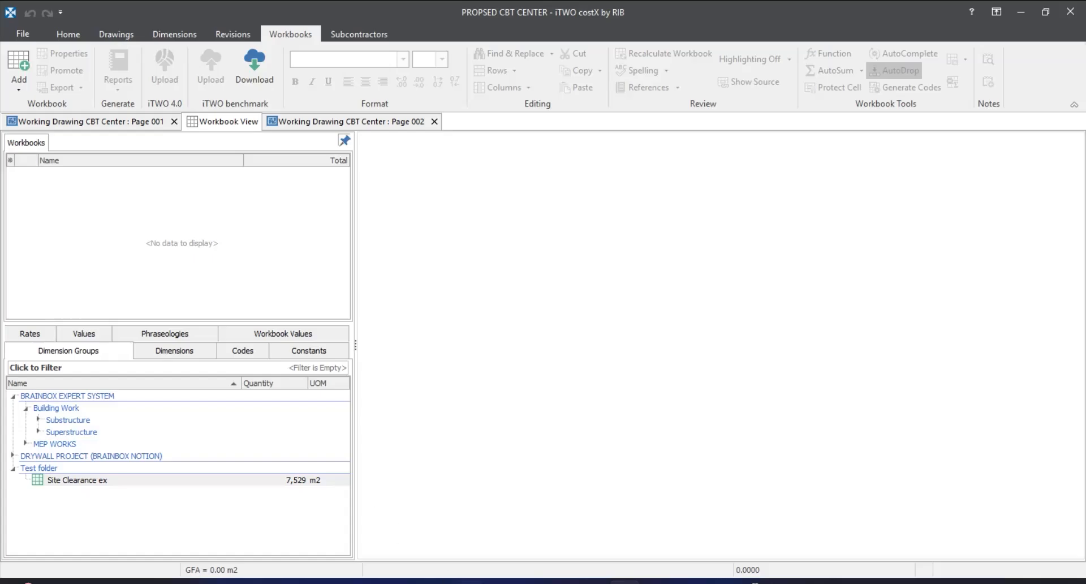
click(501, 583)
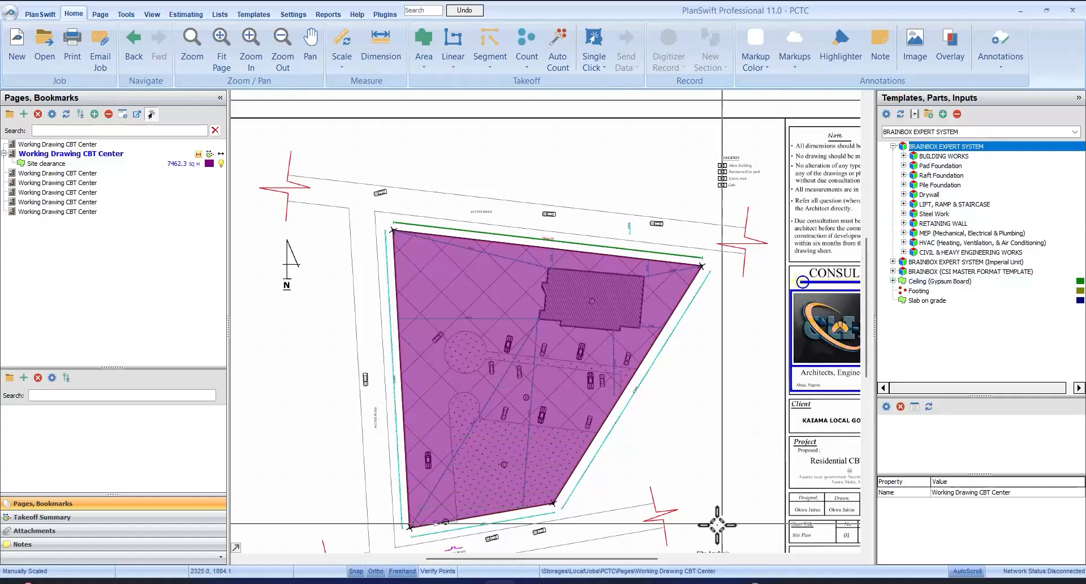
click(625, 582)
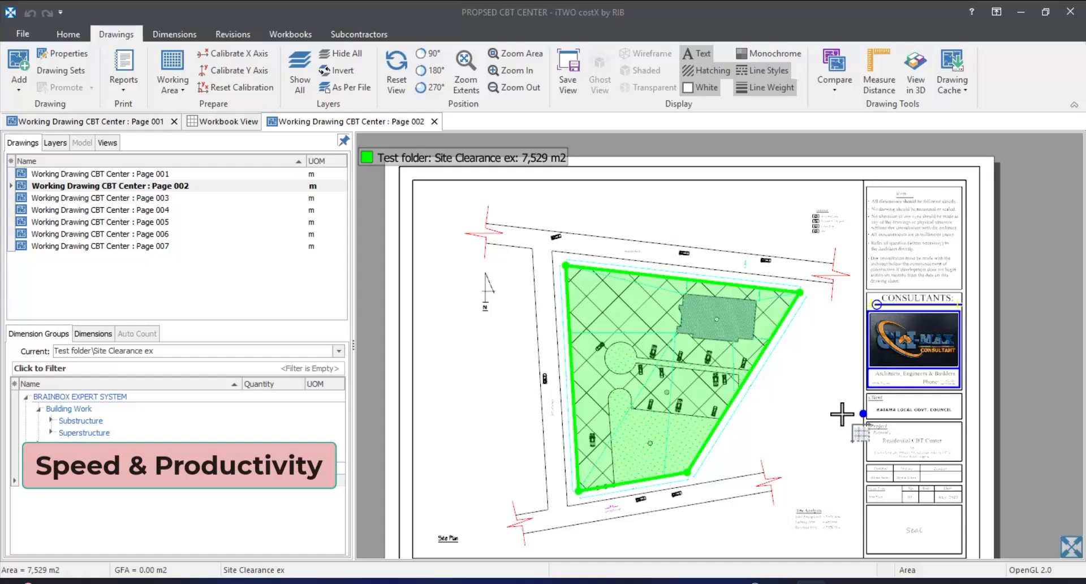
mouse_move(712, 352)
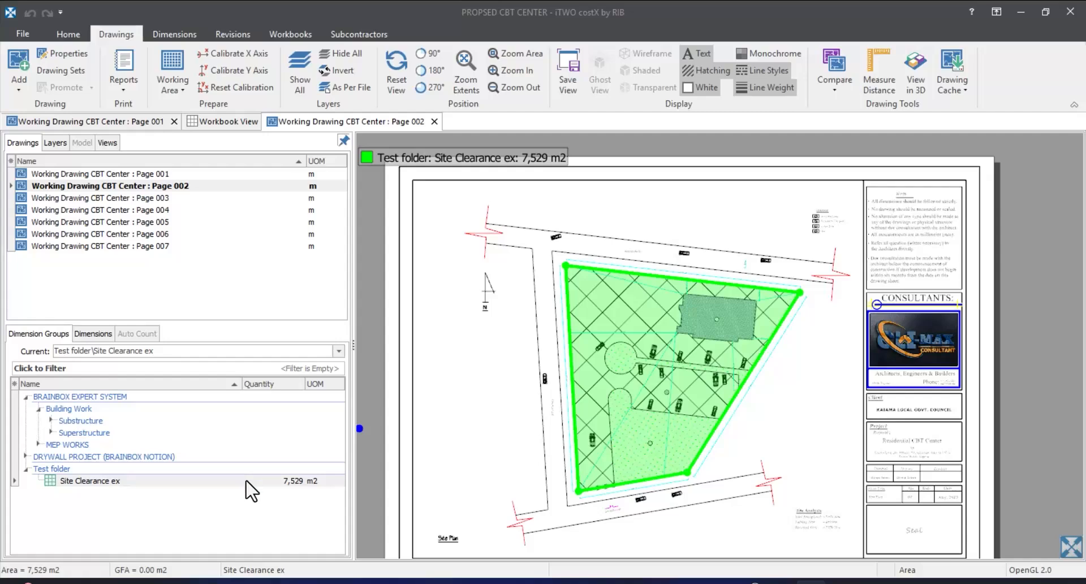
mouse_move(250, 490)
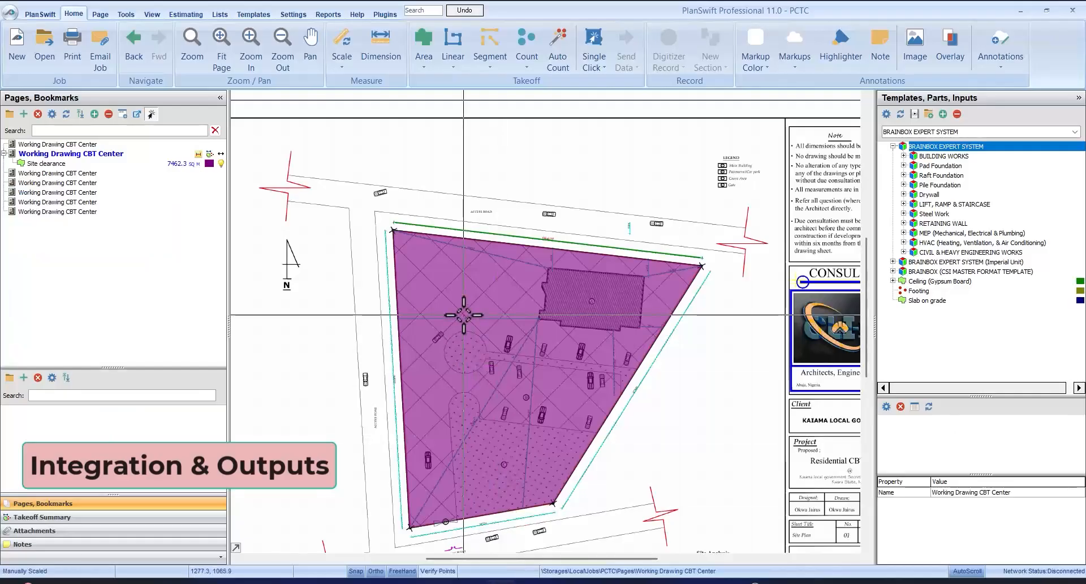
- Set the cost each of the Site clearance item to $5.00 in the PlanSwift estimate
mouse_move(464, 314)
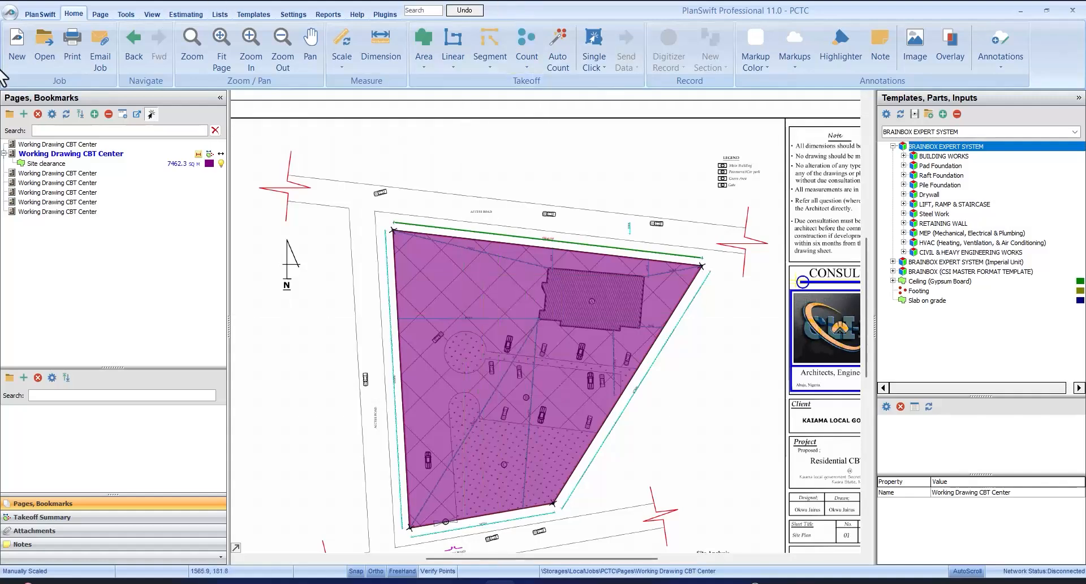
click(191, 14)
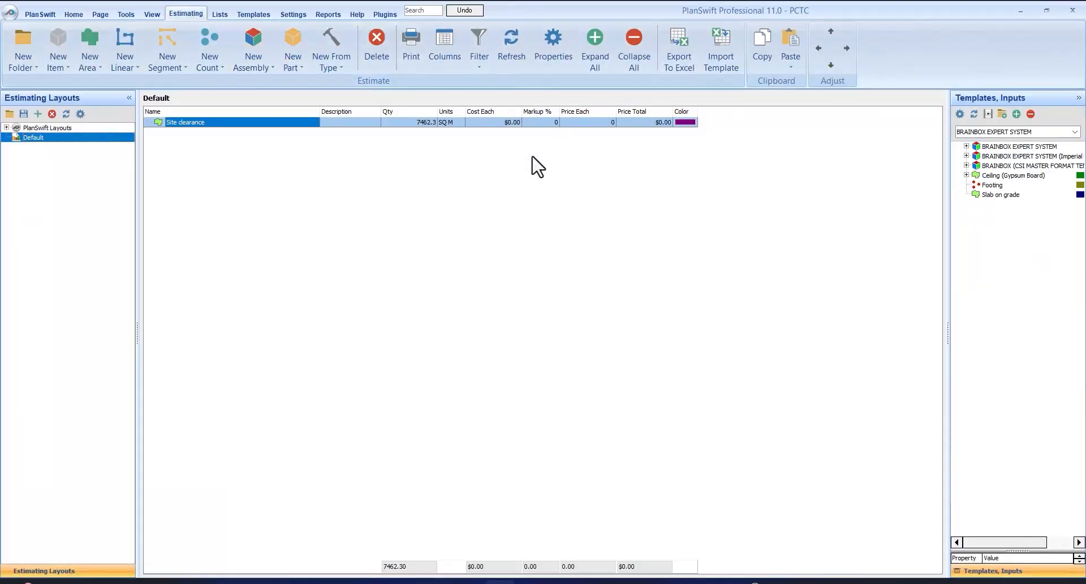
click(501, 122)
click(508, 132)
text(5)
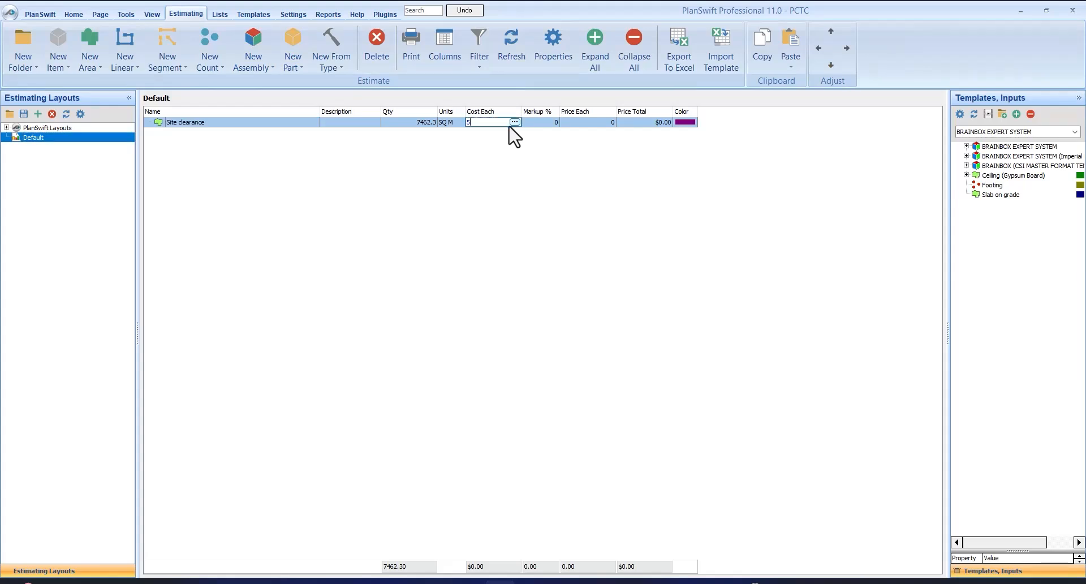
key(Return)
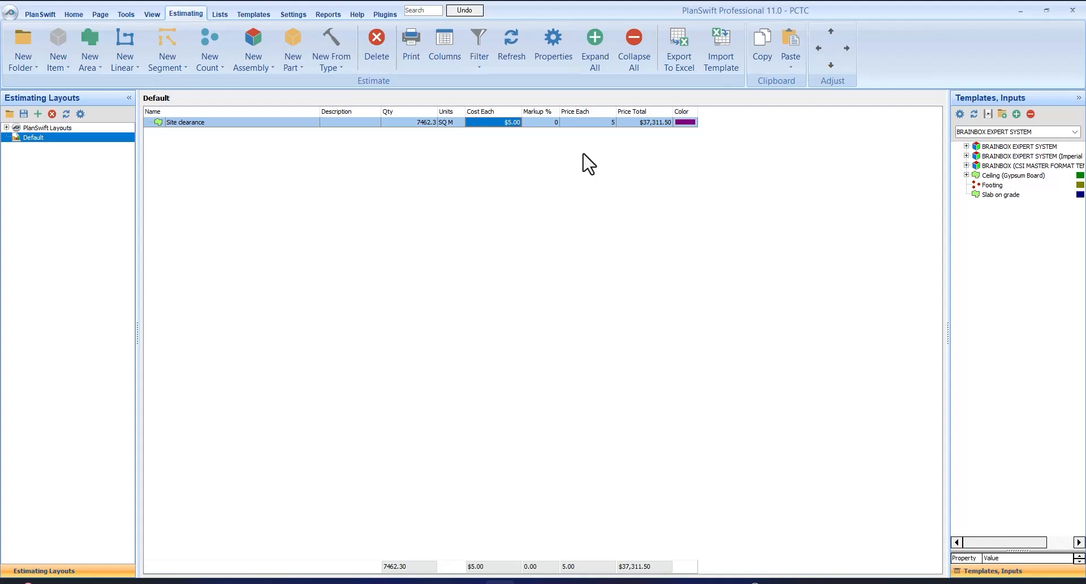
- Switch to iTWO costX, view its workbooks, and compare the Site Clearance ex takeoff on Page 002 with the PlanSwift estimate
key(alt+Tab)
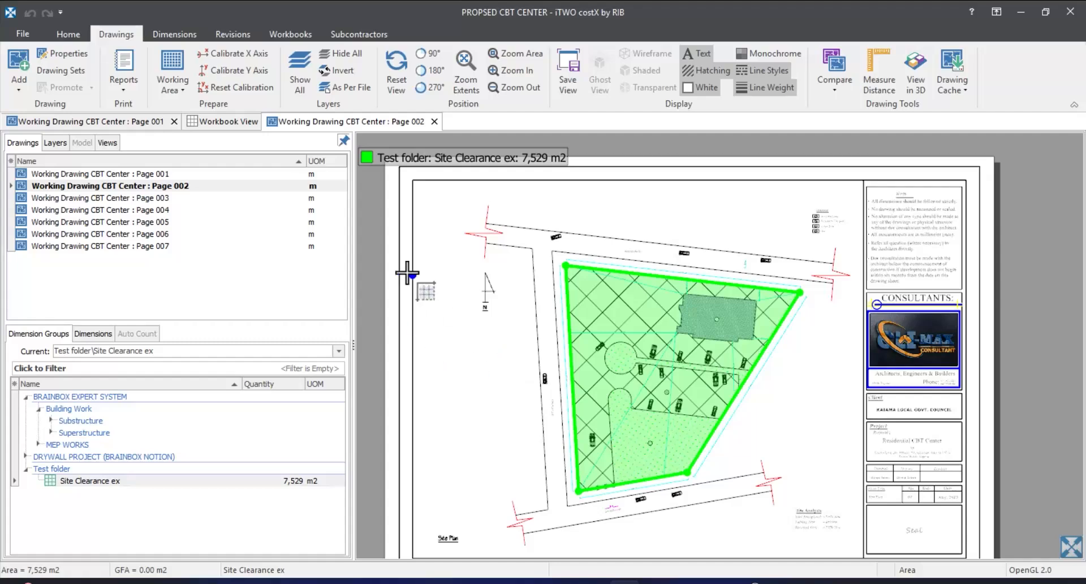
click(223, 122)
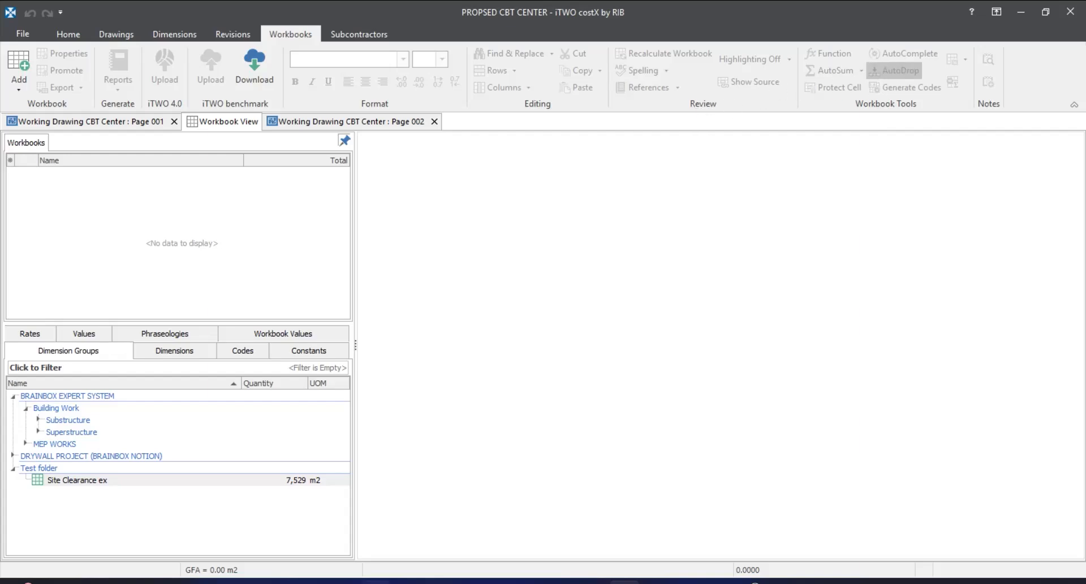
click(513, 583)
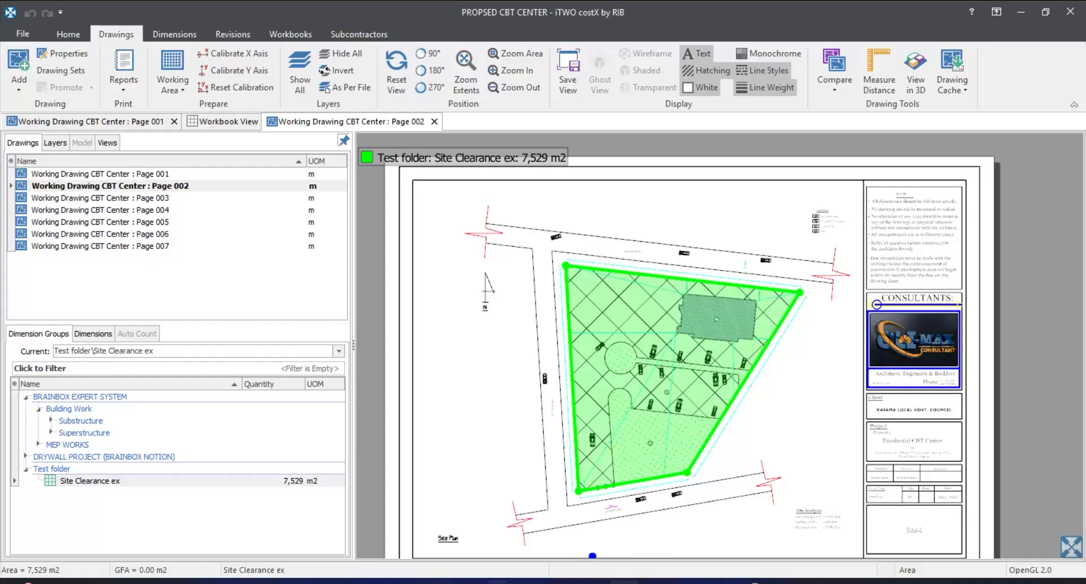
mouse_move(533, 581)
click(495, 543)
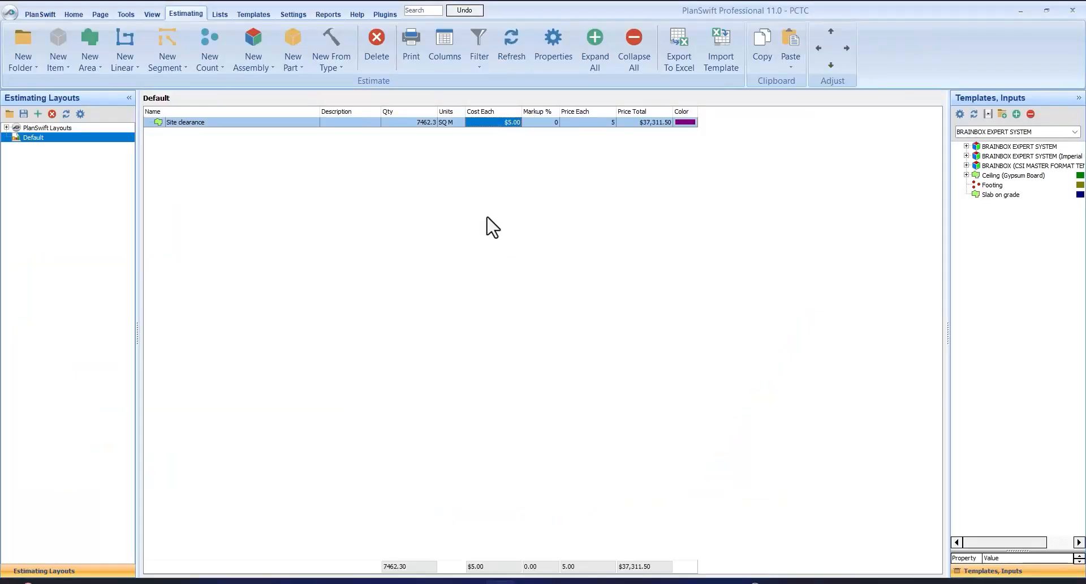
click(627, 582)
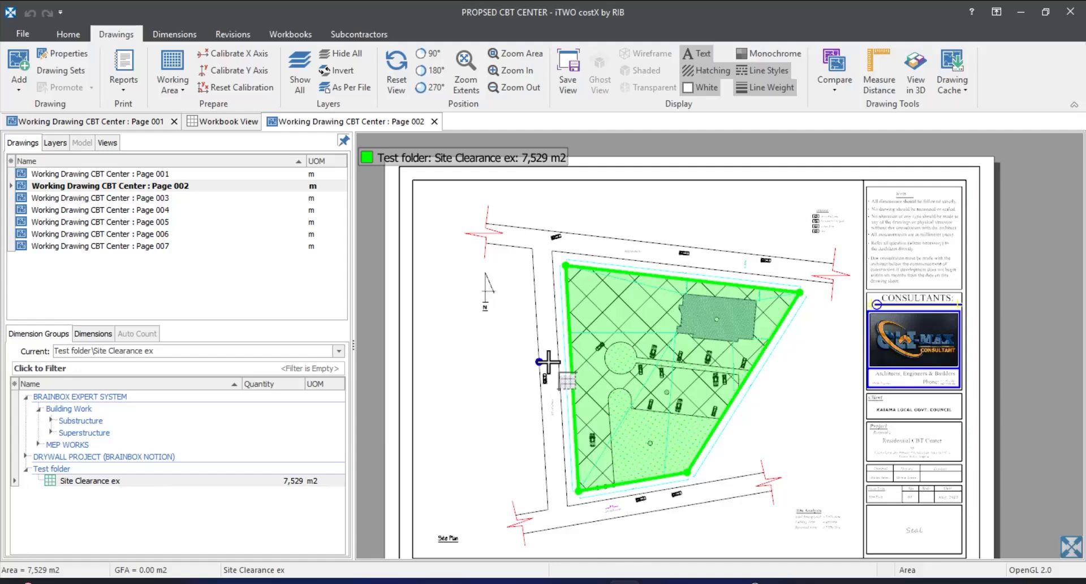